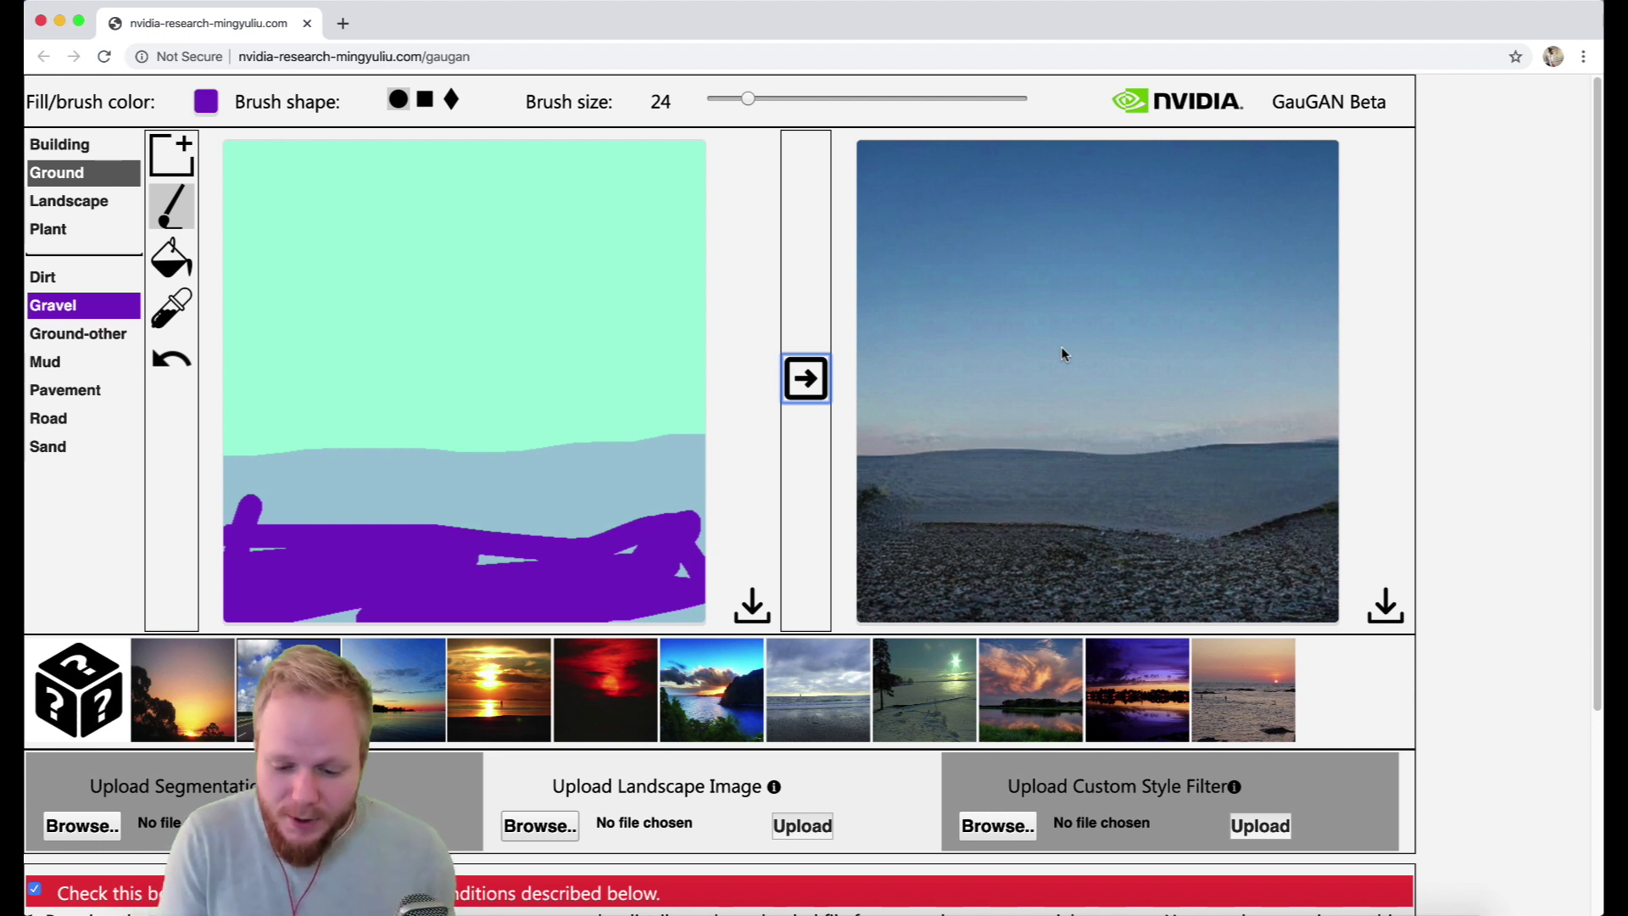
Step: Restyle the pebble beach scene with the purple sunset style and select the full page address
left_click(1430, 282)
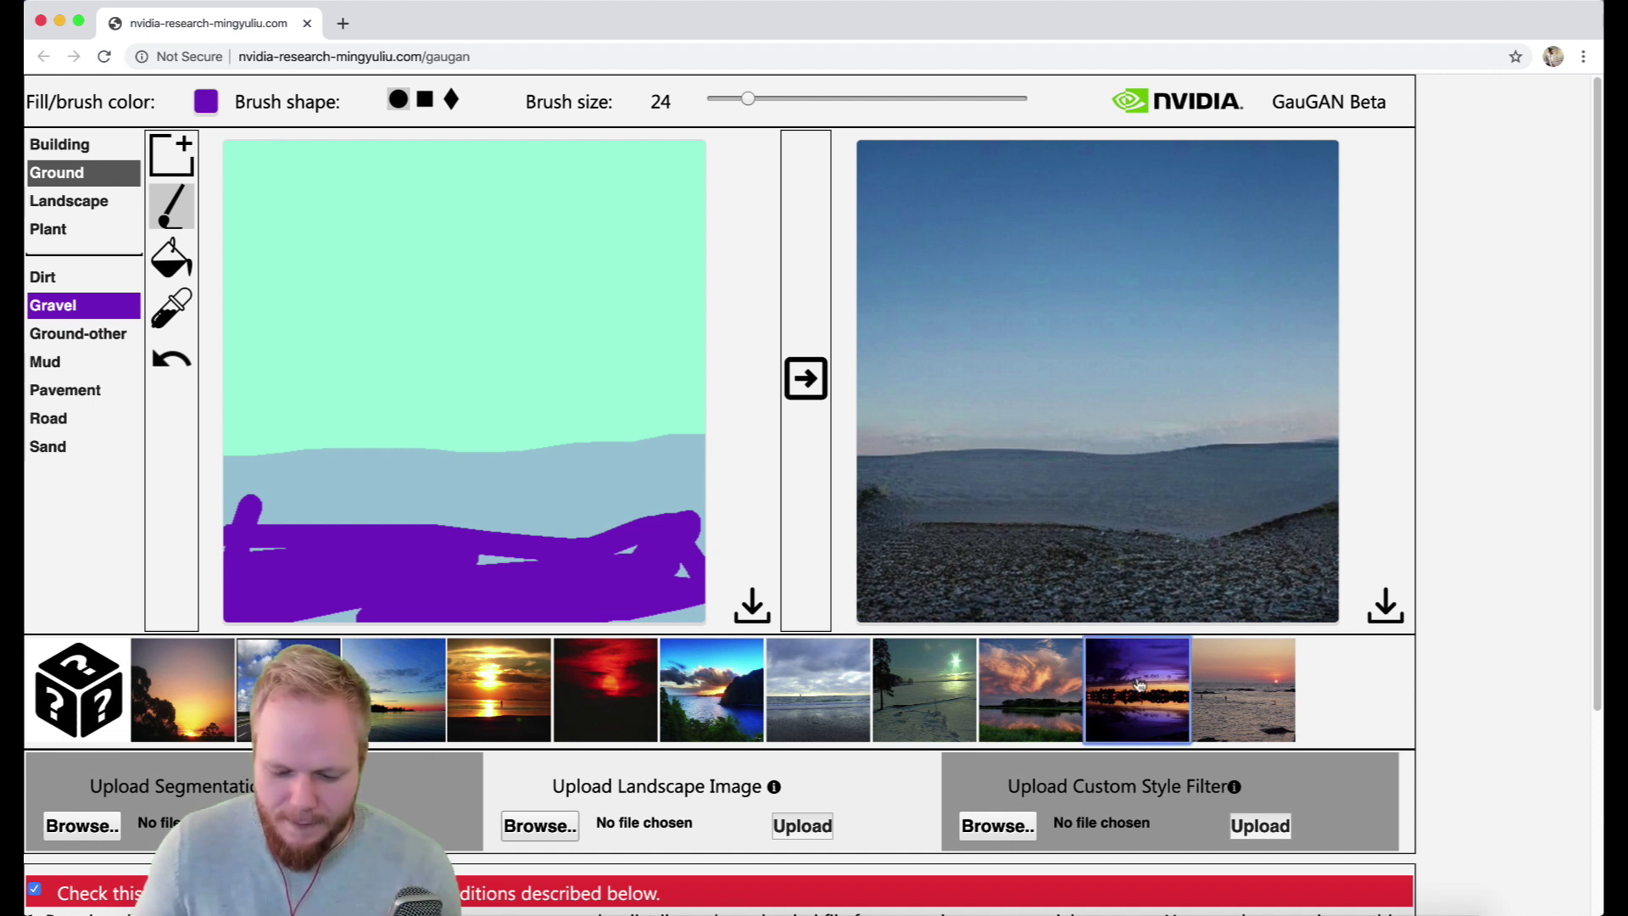
left_click(806, 378)
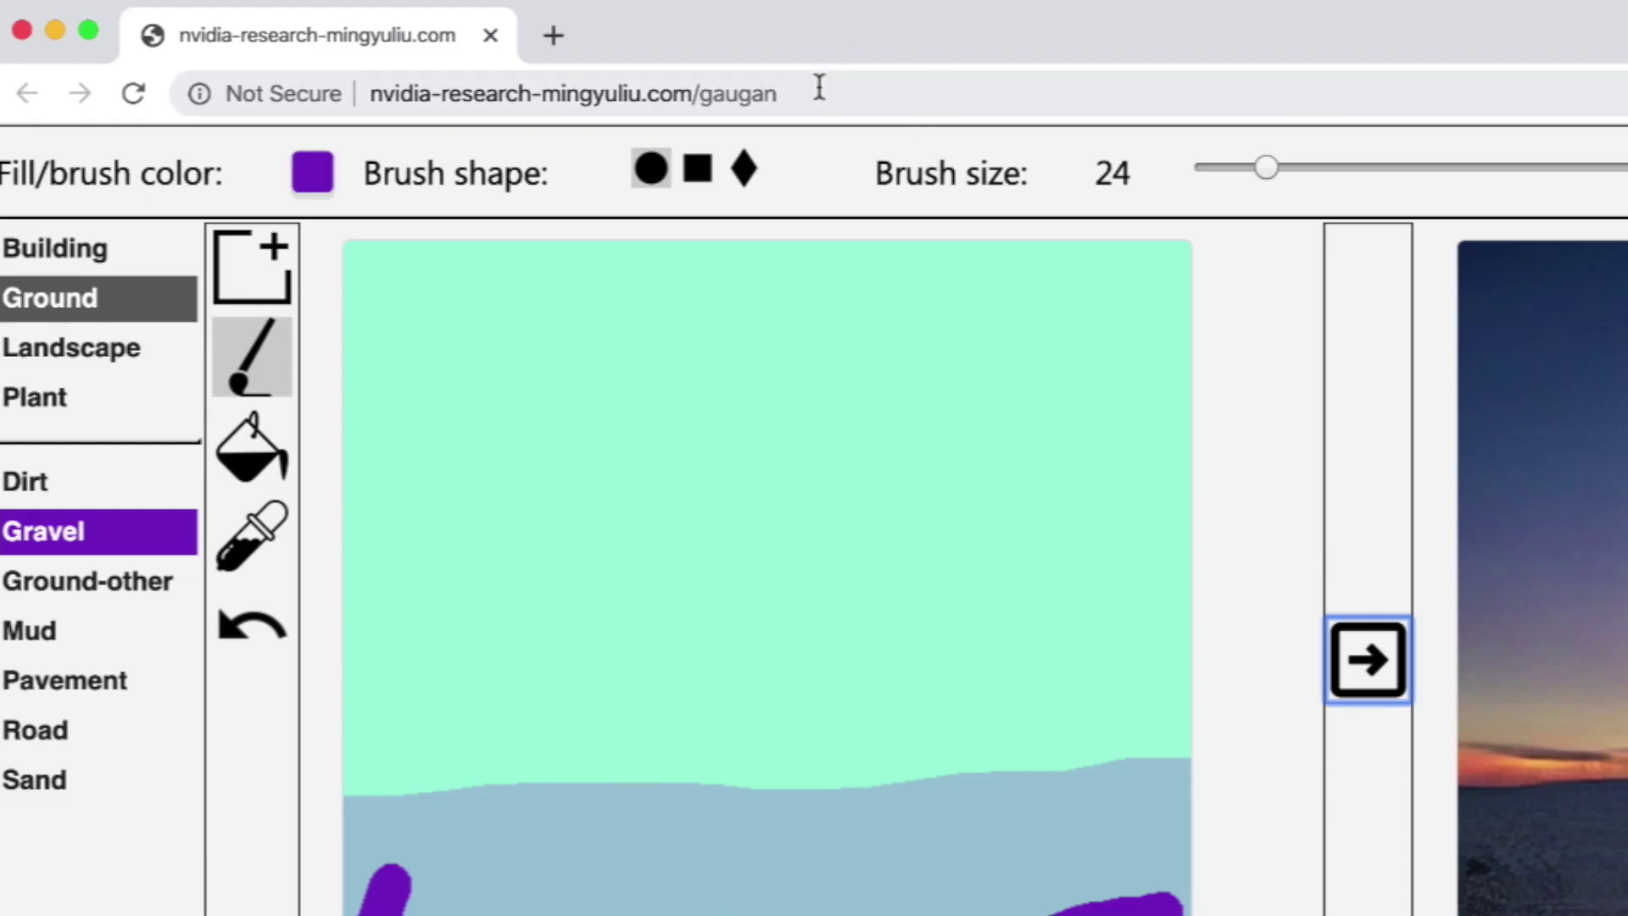
left_click_drag(493, 53, 334, 58)
left_click_drag(539, 98, 367, 89)
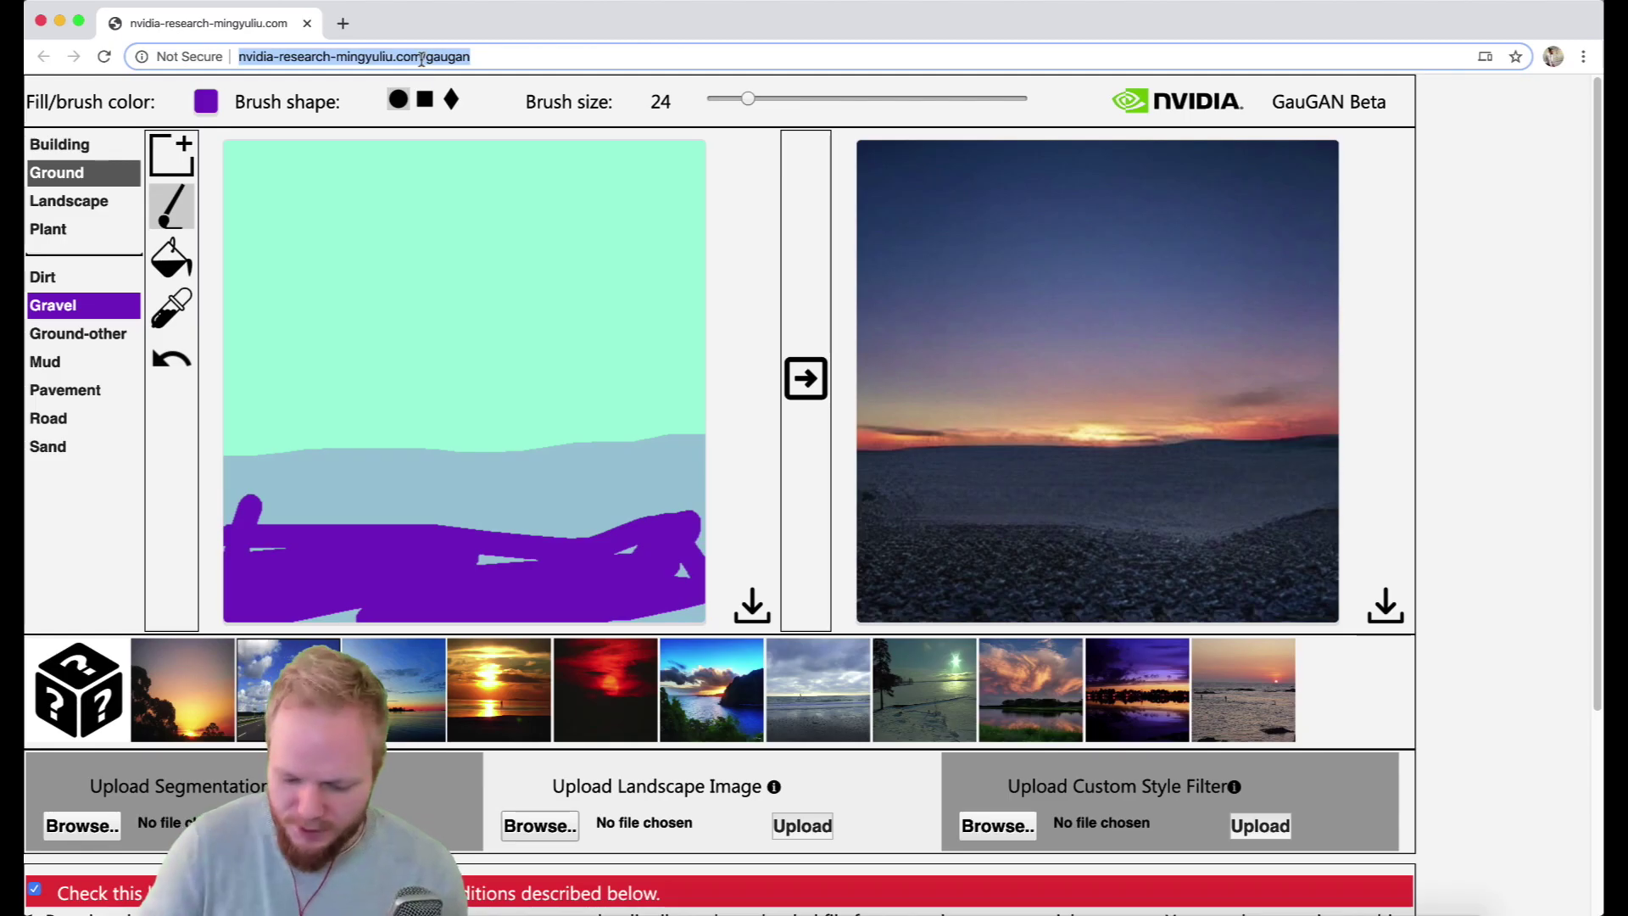
Step: Reload GauGAN to reset to the default sky-and-sea map, then show the Ground labels
key("Return")
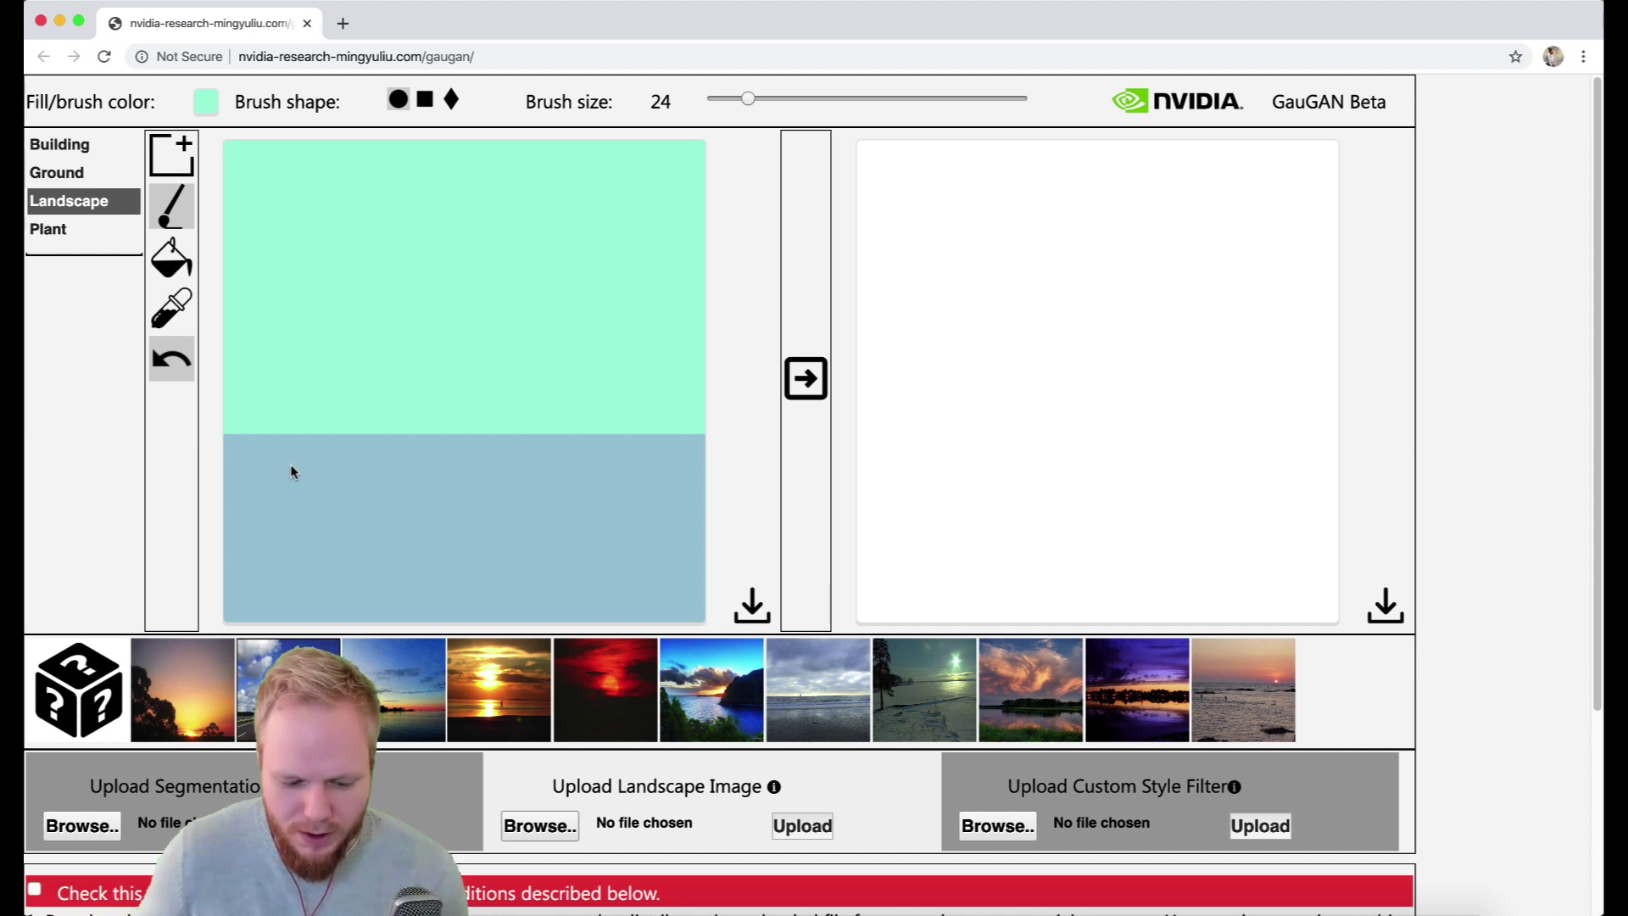
scroll(290, 469, "down", 3)
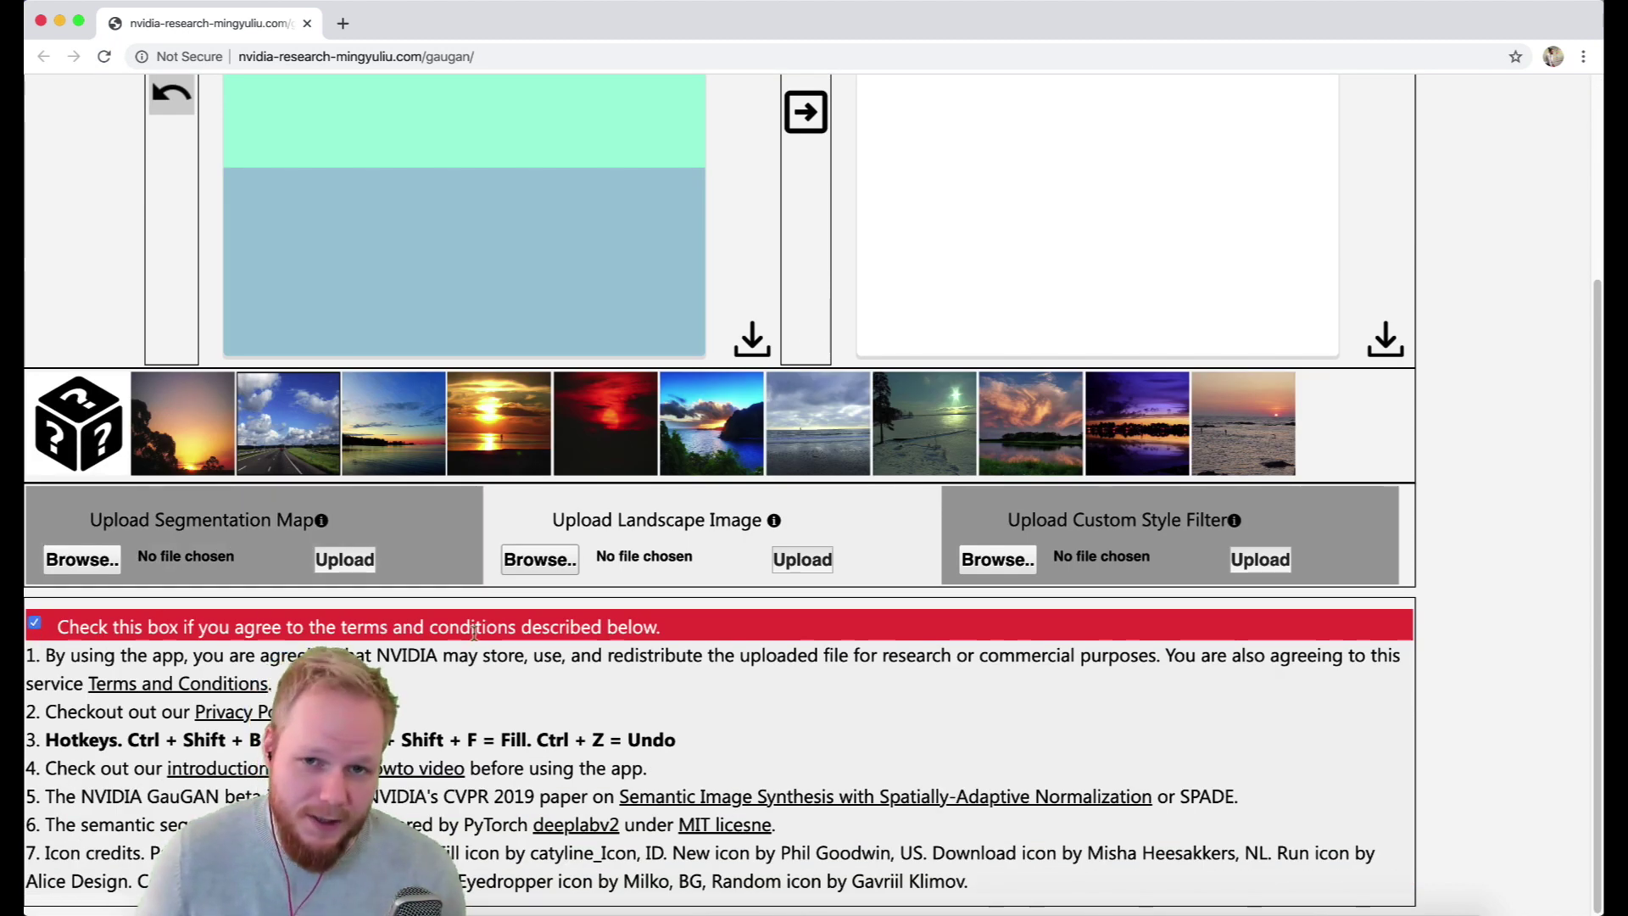
scroll(483, 481, "up", 3)
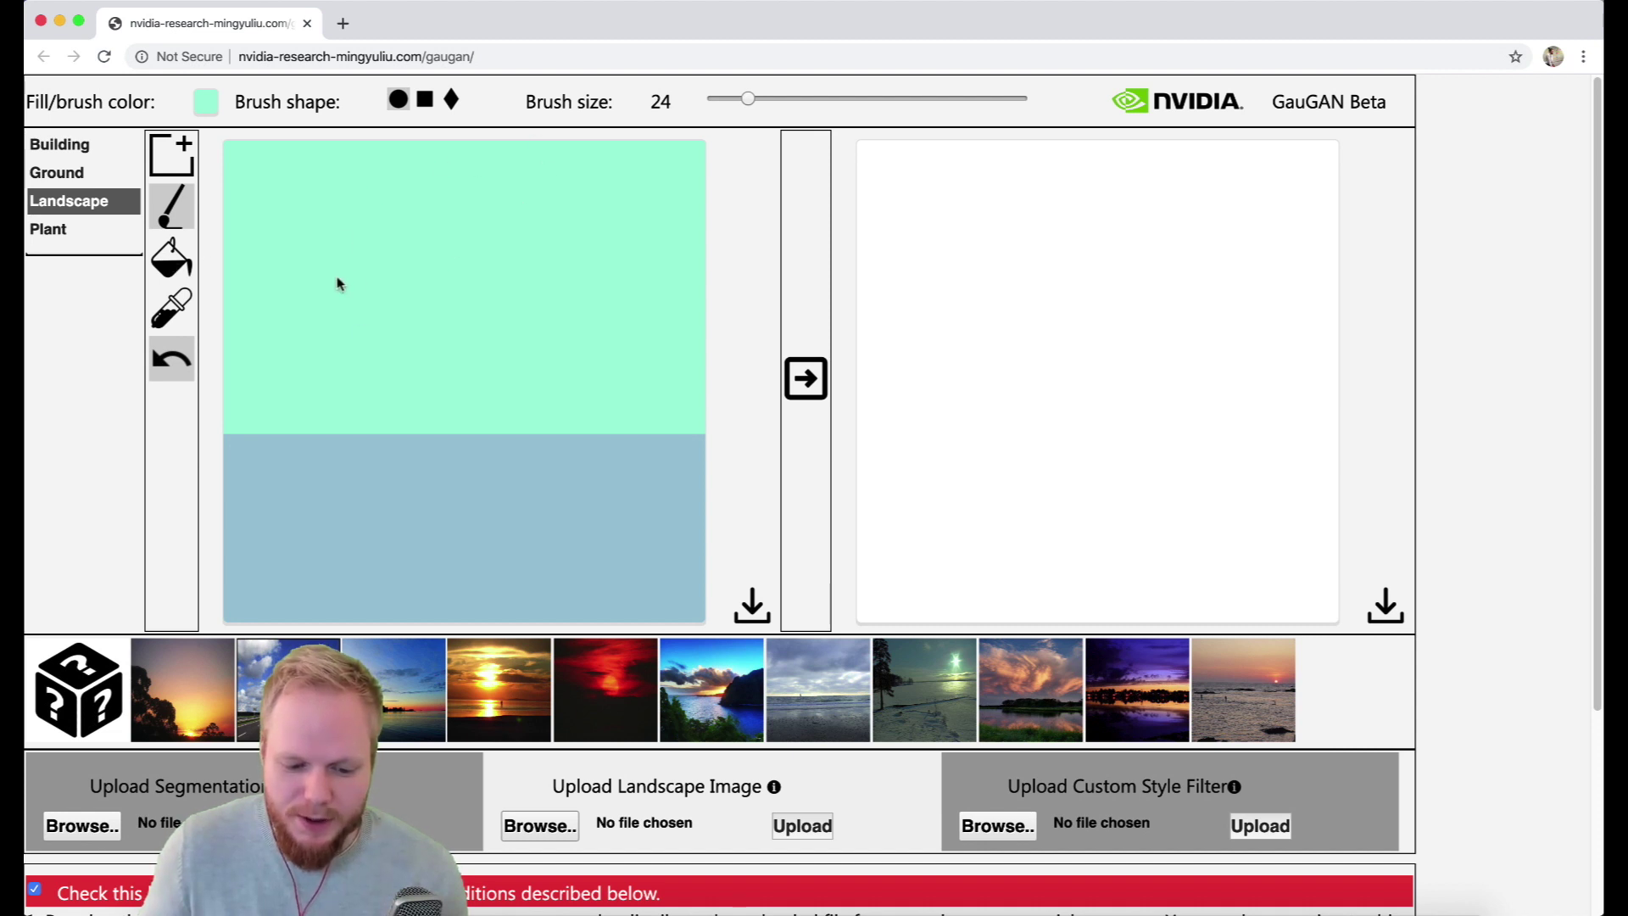
left_click(103, 177)
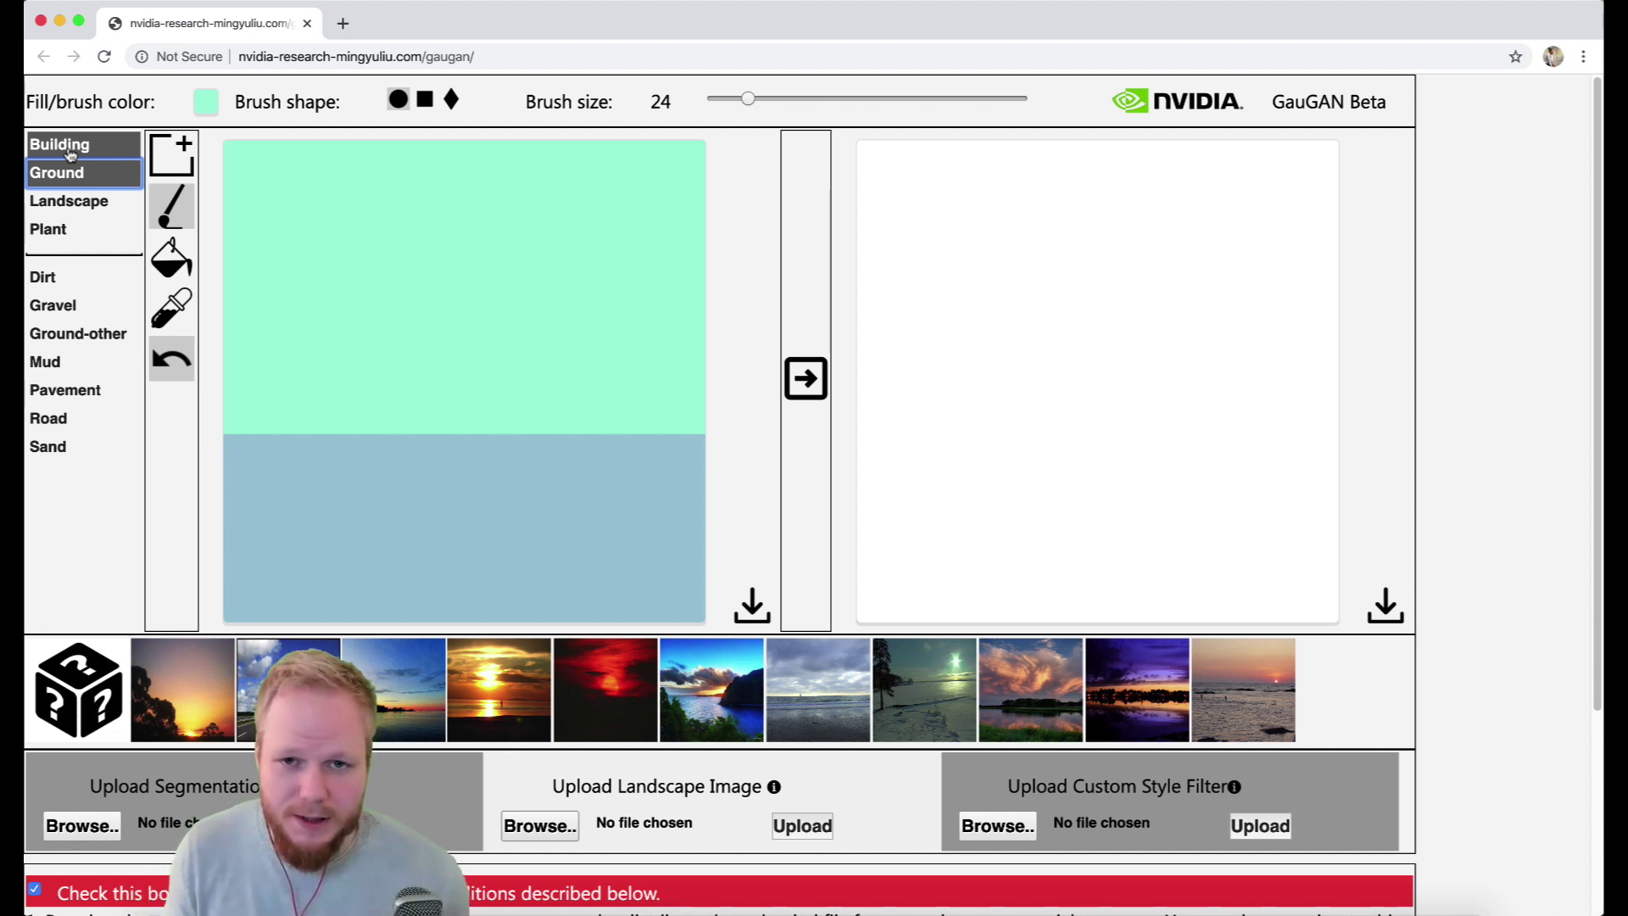
Step: Use the first sunset photo thumbnail as the rendering style
left_click(192, 682)
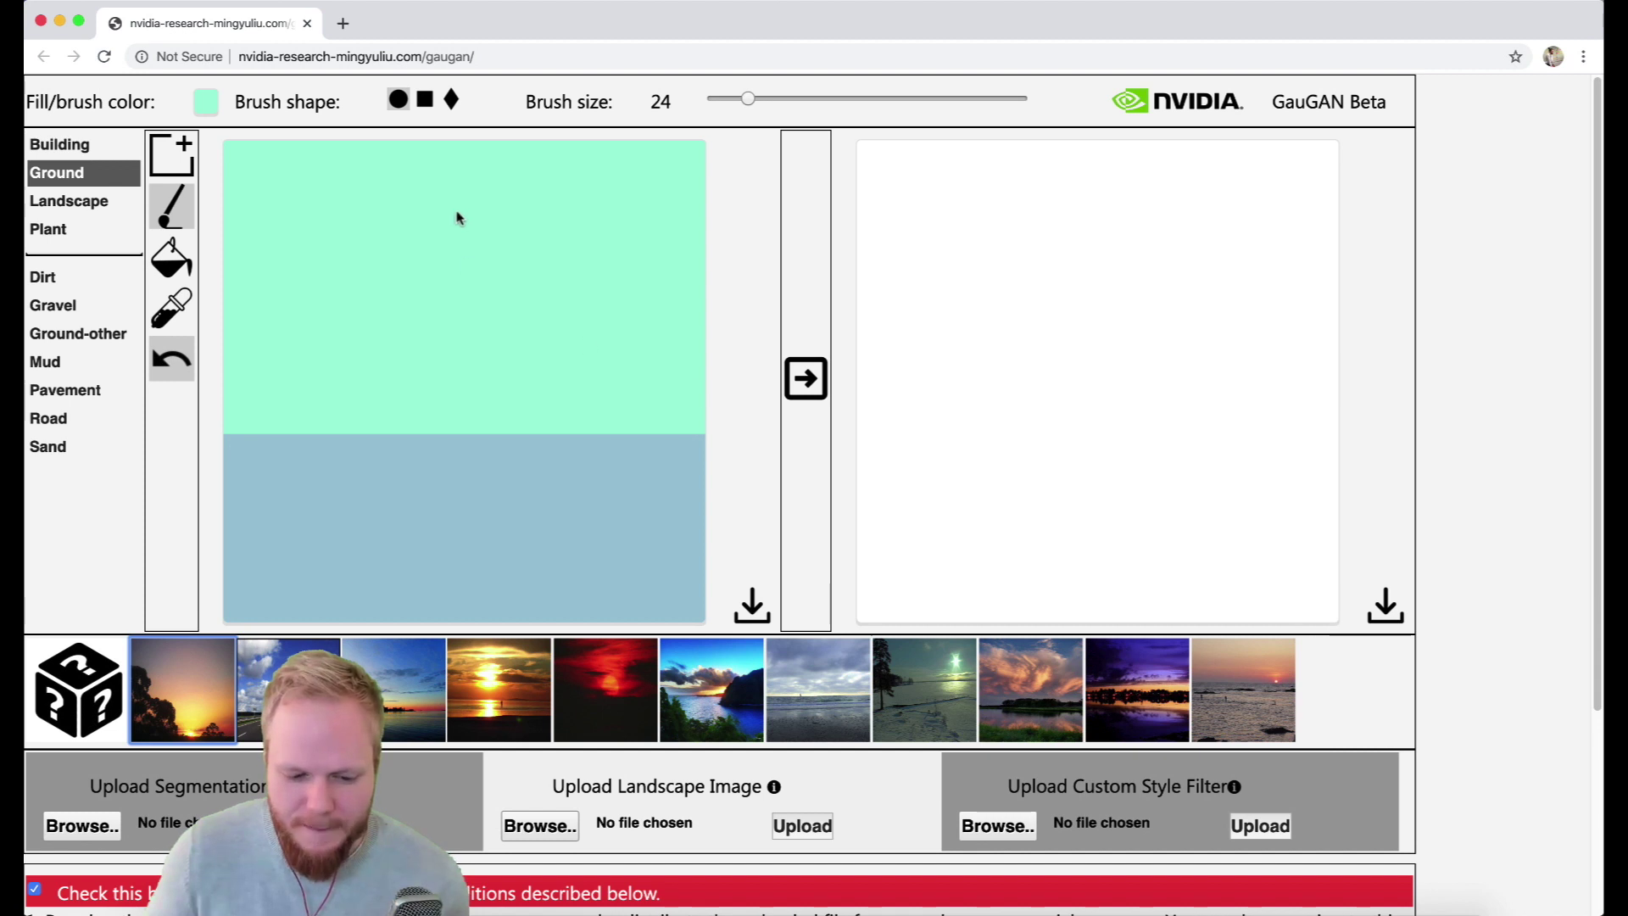
Step: Render the default sky-over-sea map and restyle it into a bright orange ocean sunset
left_click(803, 378)
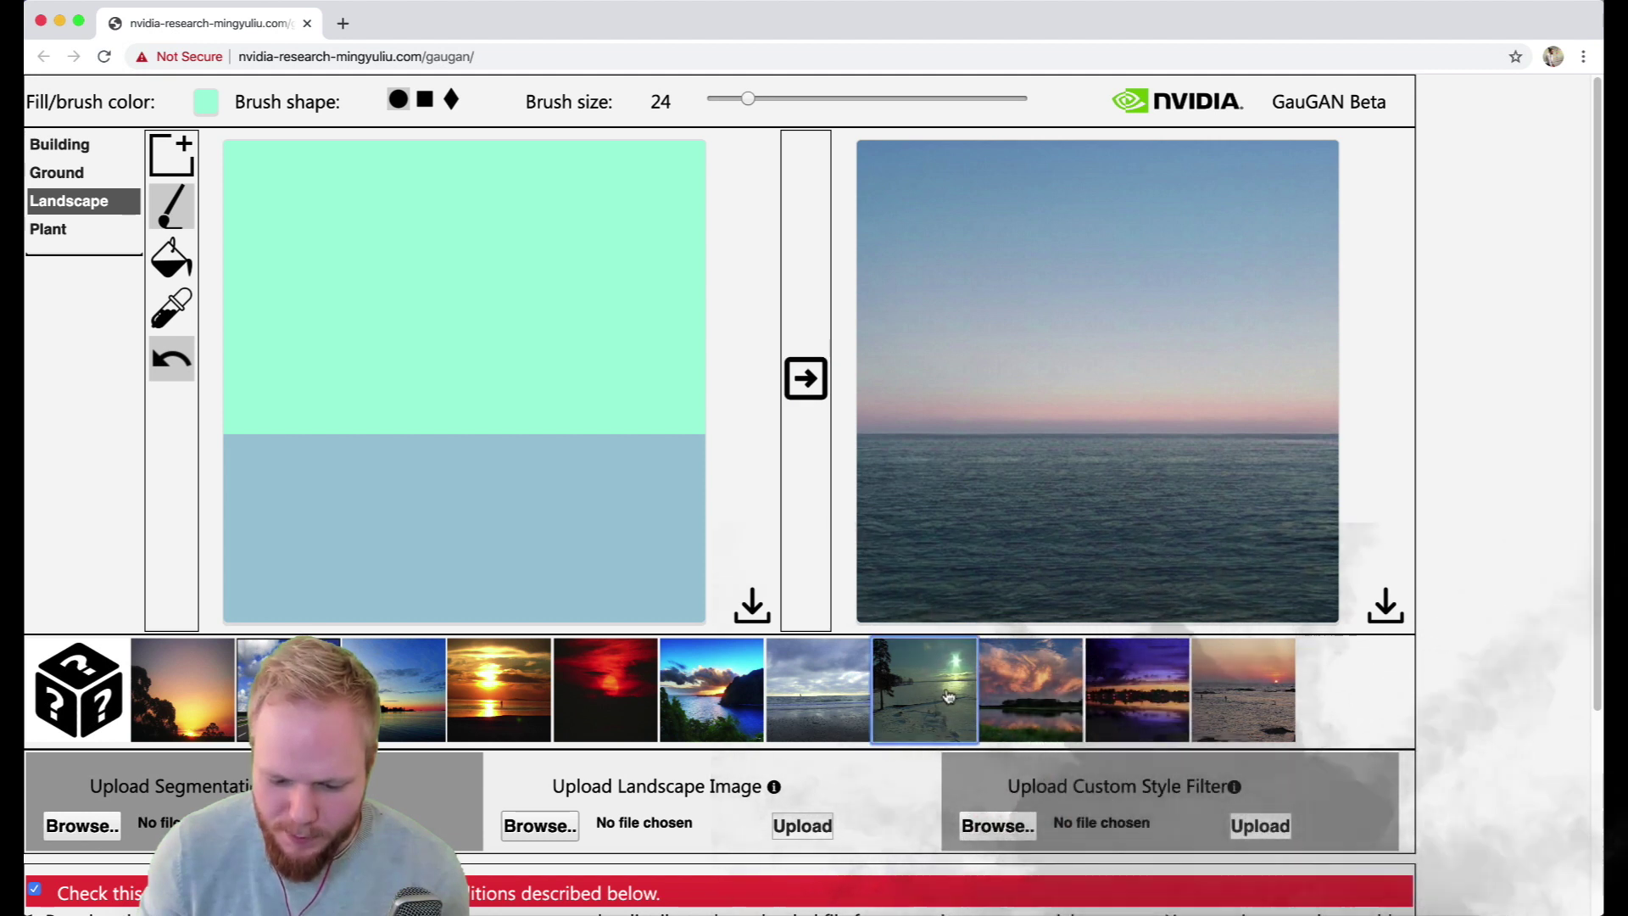
left_click(811, 386)
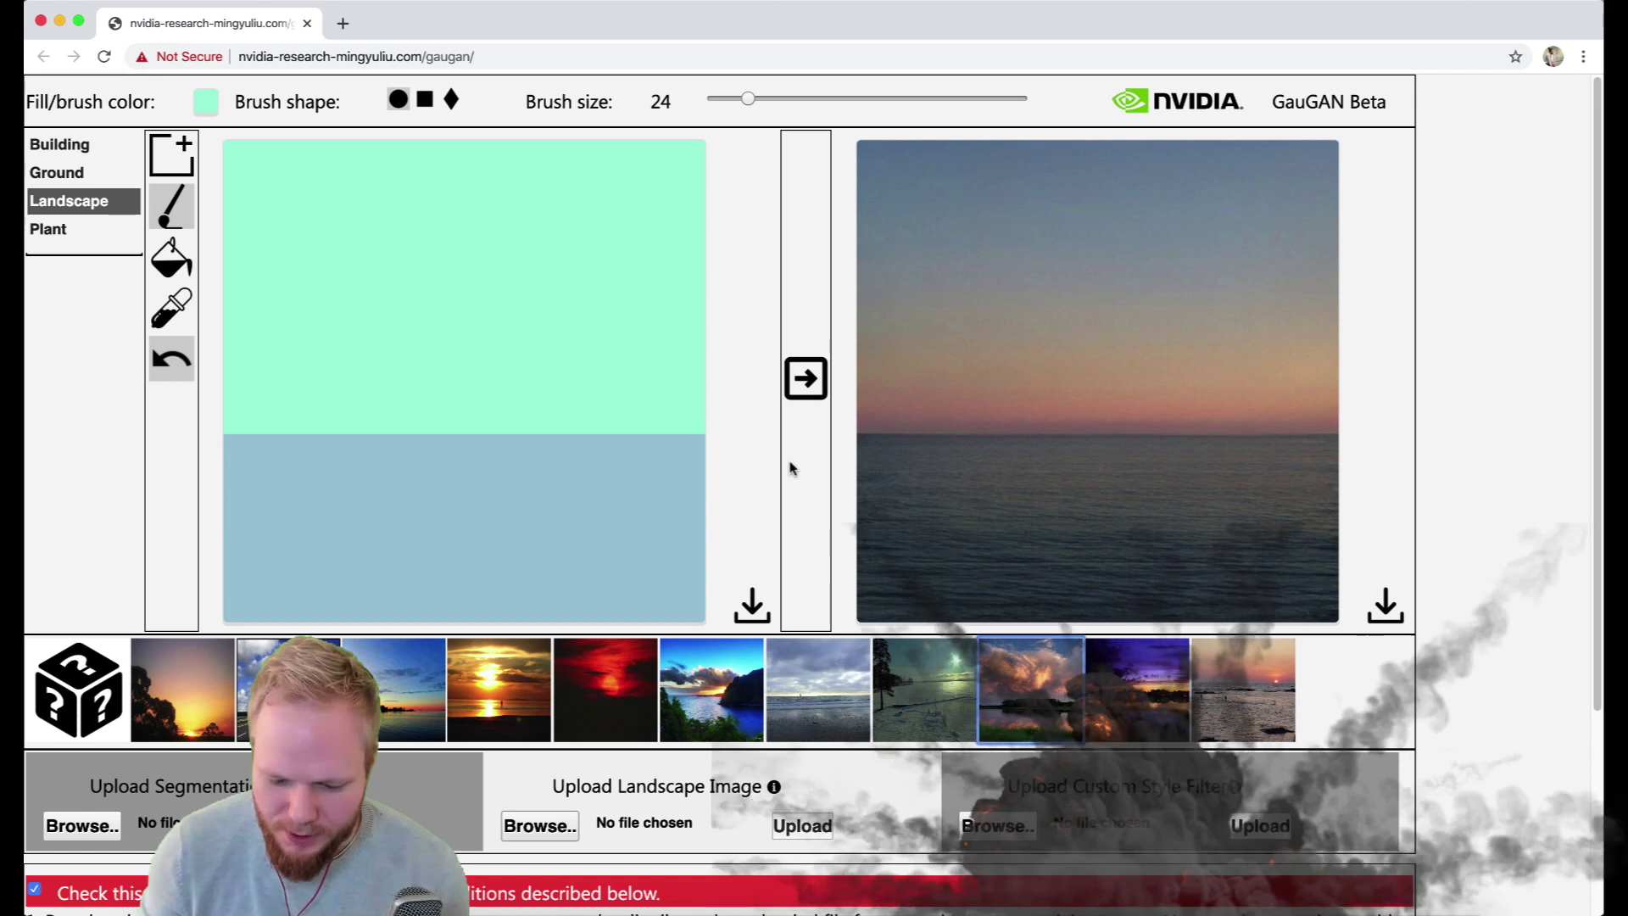
left_click(389, 691)
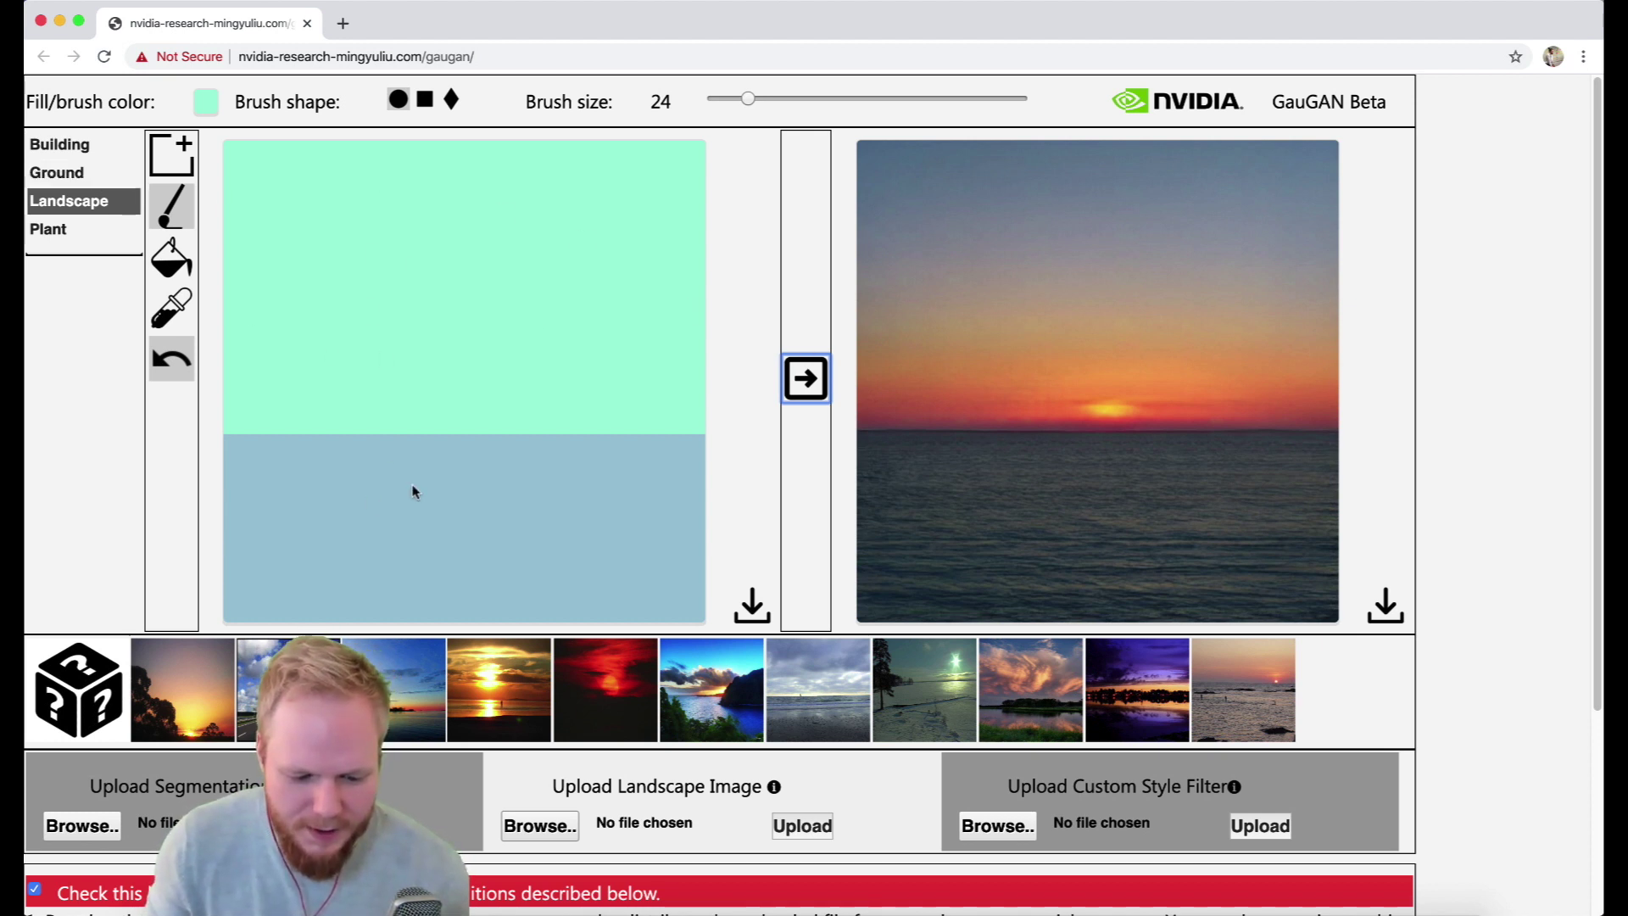
Step: Paint a Road stroke across the canvas and cover the lower area with Sand
left_click(59, 145)
left_click(57, 173)
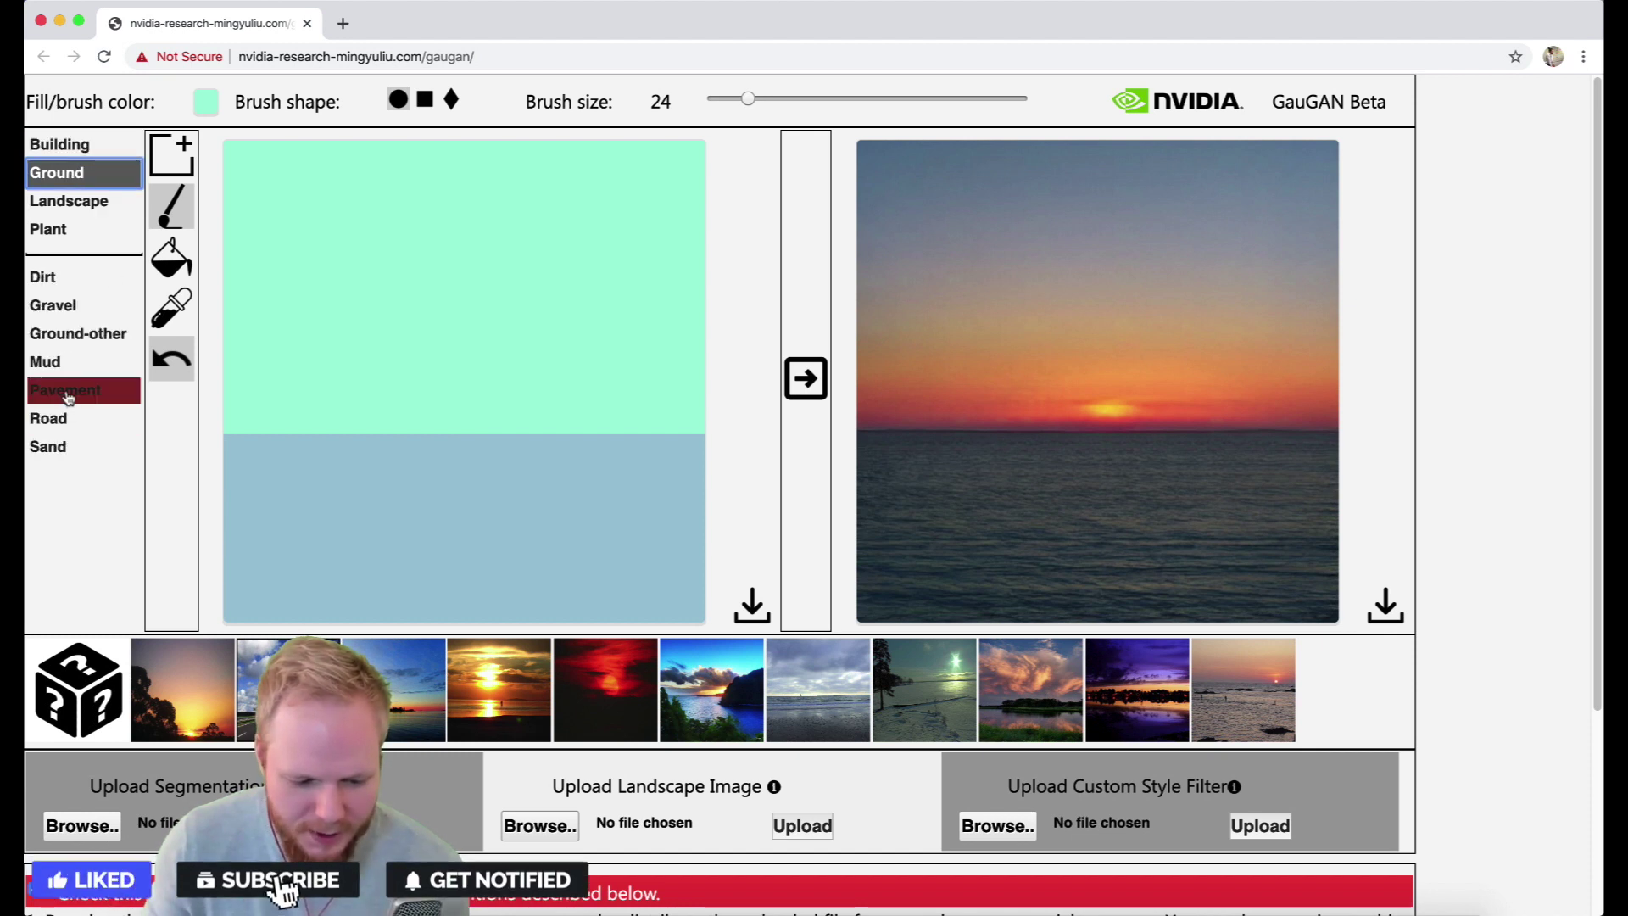
left_click(64, 419)
mouse_move(228, 525)
left_mouse_down()
mouse_move(628, 438)
mouse_move(706, 387)
left_mouse_up()
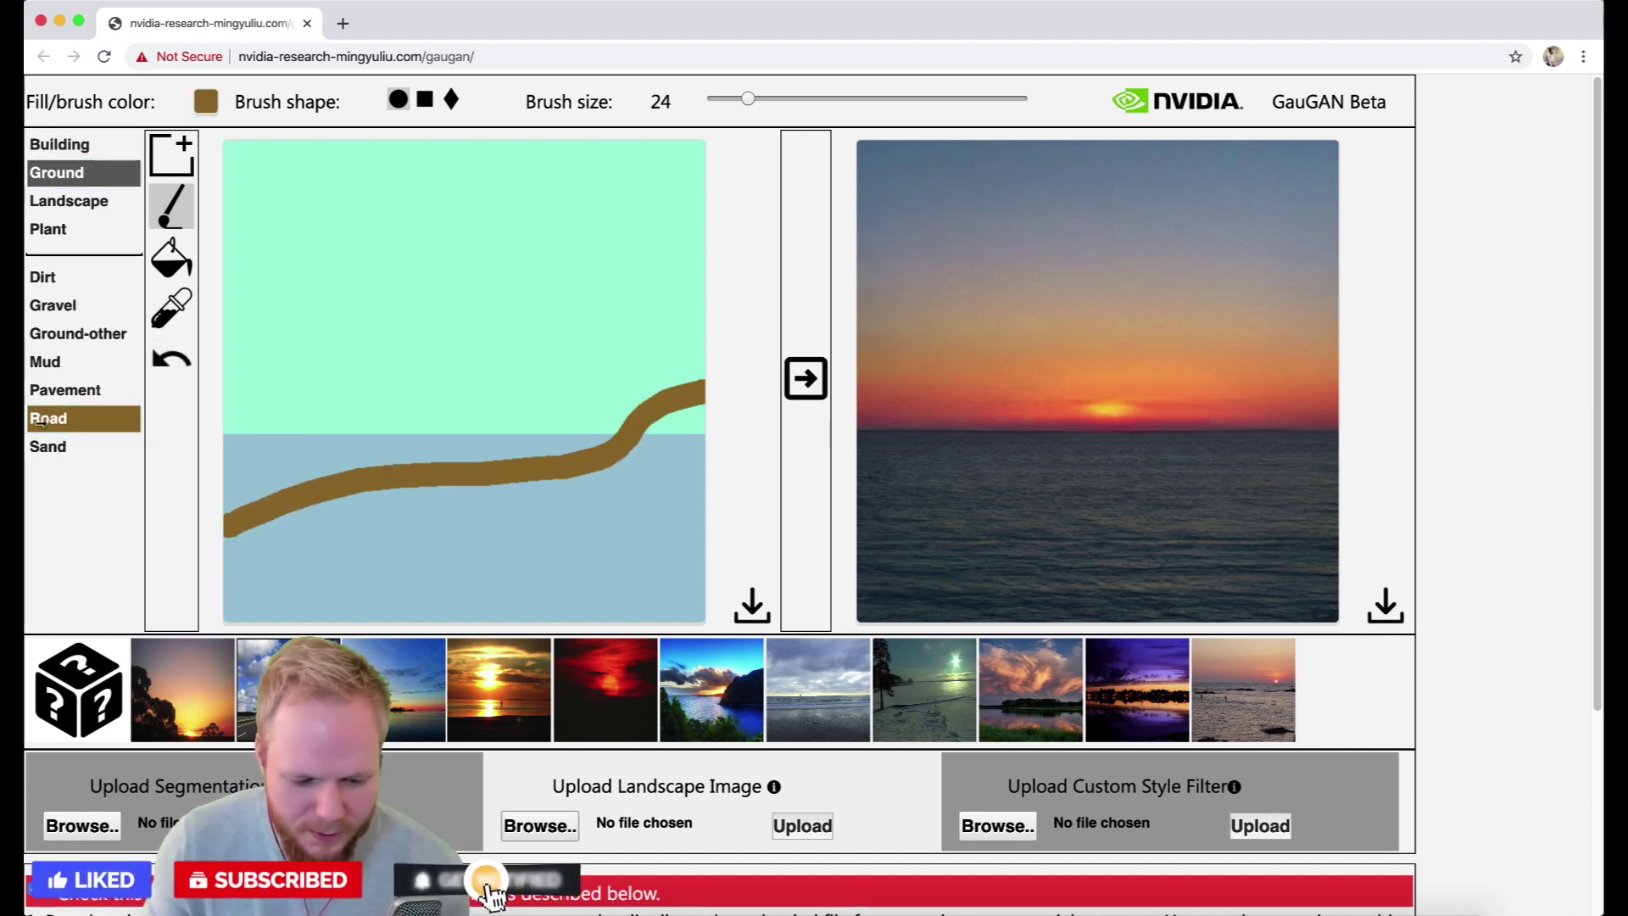
left_click(47, 447)
left_click_drag(227, 551, 702, 392)
mouse_move(322, 500)
left_mouse_down()
mouse_move(513, 494)
mouse_move(665, 446)
mouse_move(705, 453)
mouse_move(682, 577)
mouse_move(350, 610)
mouse_move(188, 600)
mouse_move(494, 524)
mouse_move(337, 564)
mouse_move(363, 528)
mouse_move(490, 532)
mouse_move(395, 521)
mouse_move(642, 413)
mouse_move(529, 486)
mouse_move(757, 379)
mouse_move(664, 438)
mouse_move(663, 590)
mouse_move(668, 471)
mouse_move(470, 572)
mouse_move(257, 600)
mouse_move(333, 586)
mouse_move(515, 613)
mouse_move(735, 595)
mouse_move(574, 625)
mouse_move(517, 564)
left_mouse_up()
Step: Add a Pavement strip and six Mud streaks across the sand
left_click(61, 391)
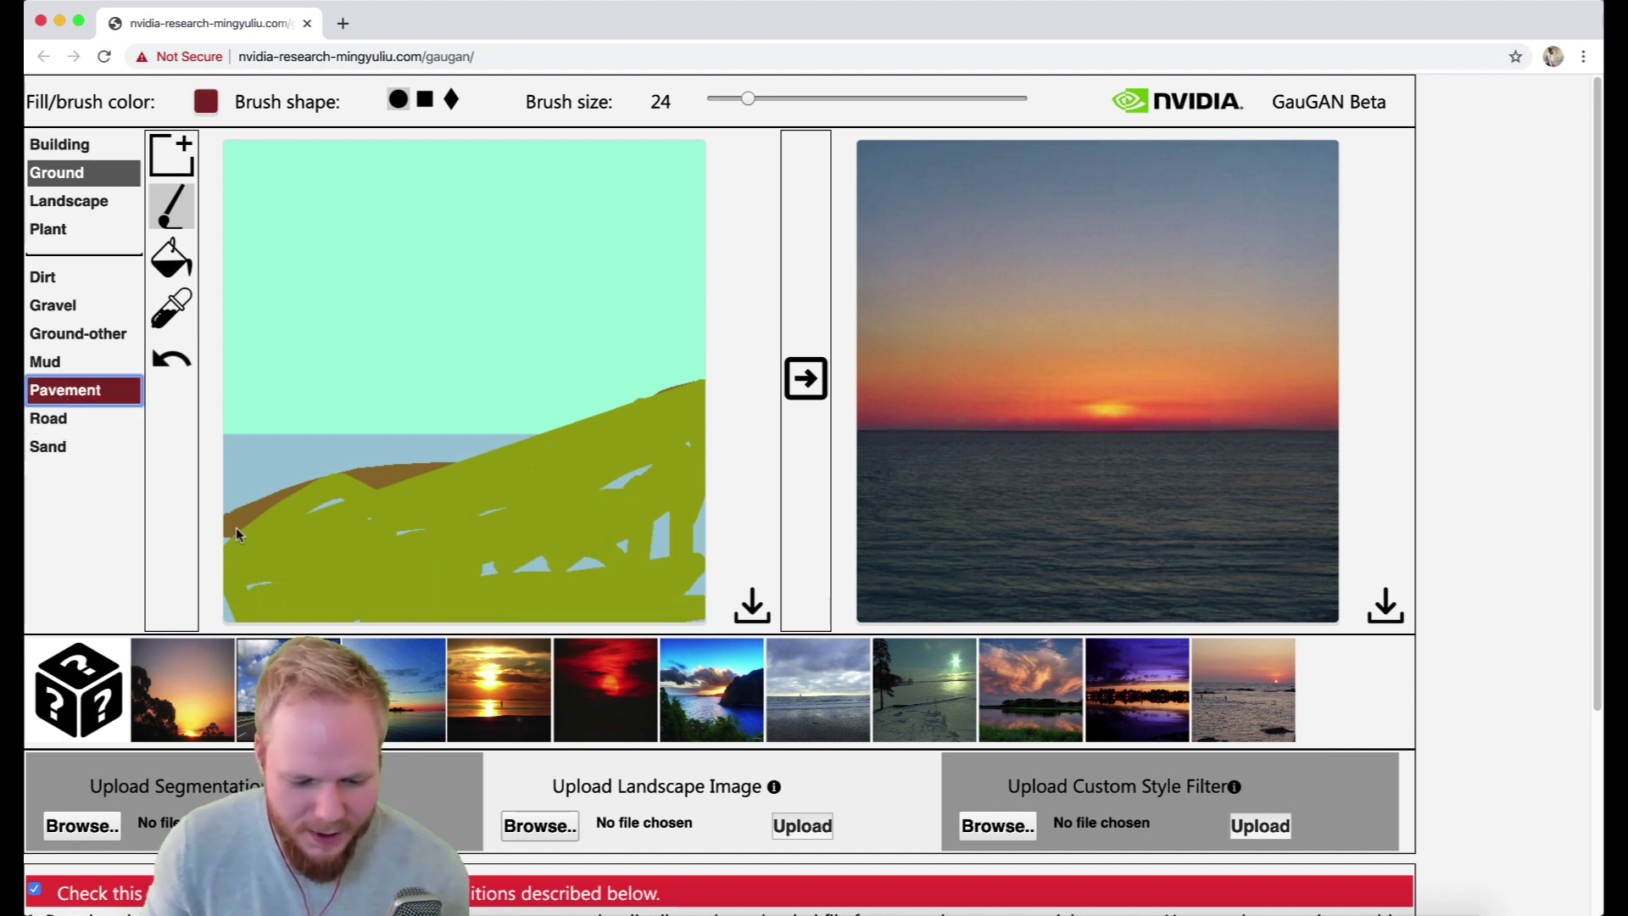
mouse_move(236, 532)
left_mouse_down()
mouse_move(553, 456)
mouse_move(700, 384)
left_mouse_up()
left_click(72, 334)
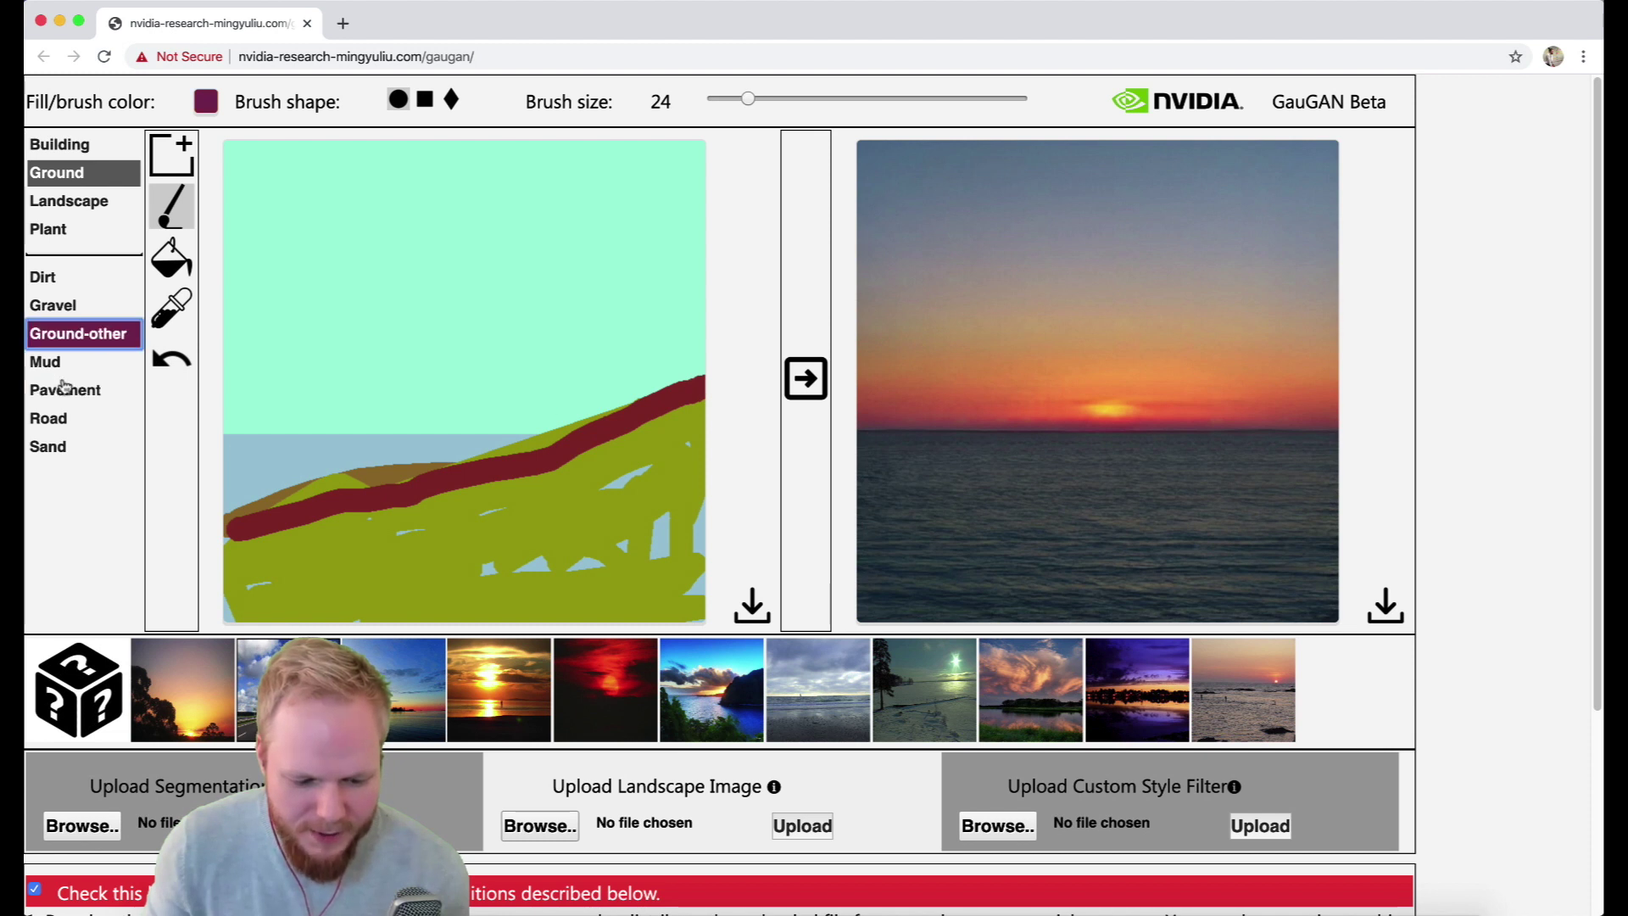
left_click(51, 362)
left_click_drag(394, 493, 530, 500)
mouse_move(485, 547)
left_mouse_down()
mouse_move(534, 547)
mouse_move(585, 585)
left_mouse_up()
left_click_drag(490, 585, 367, 598)
left_click_drag(310, 603, 266, 599)
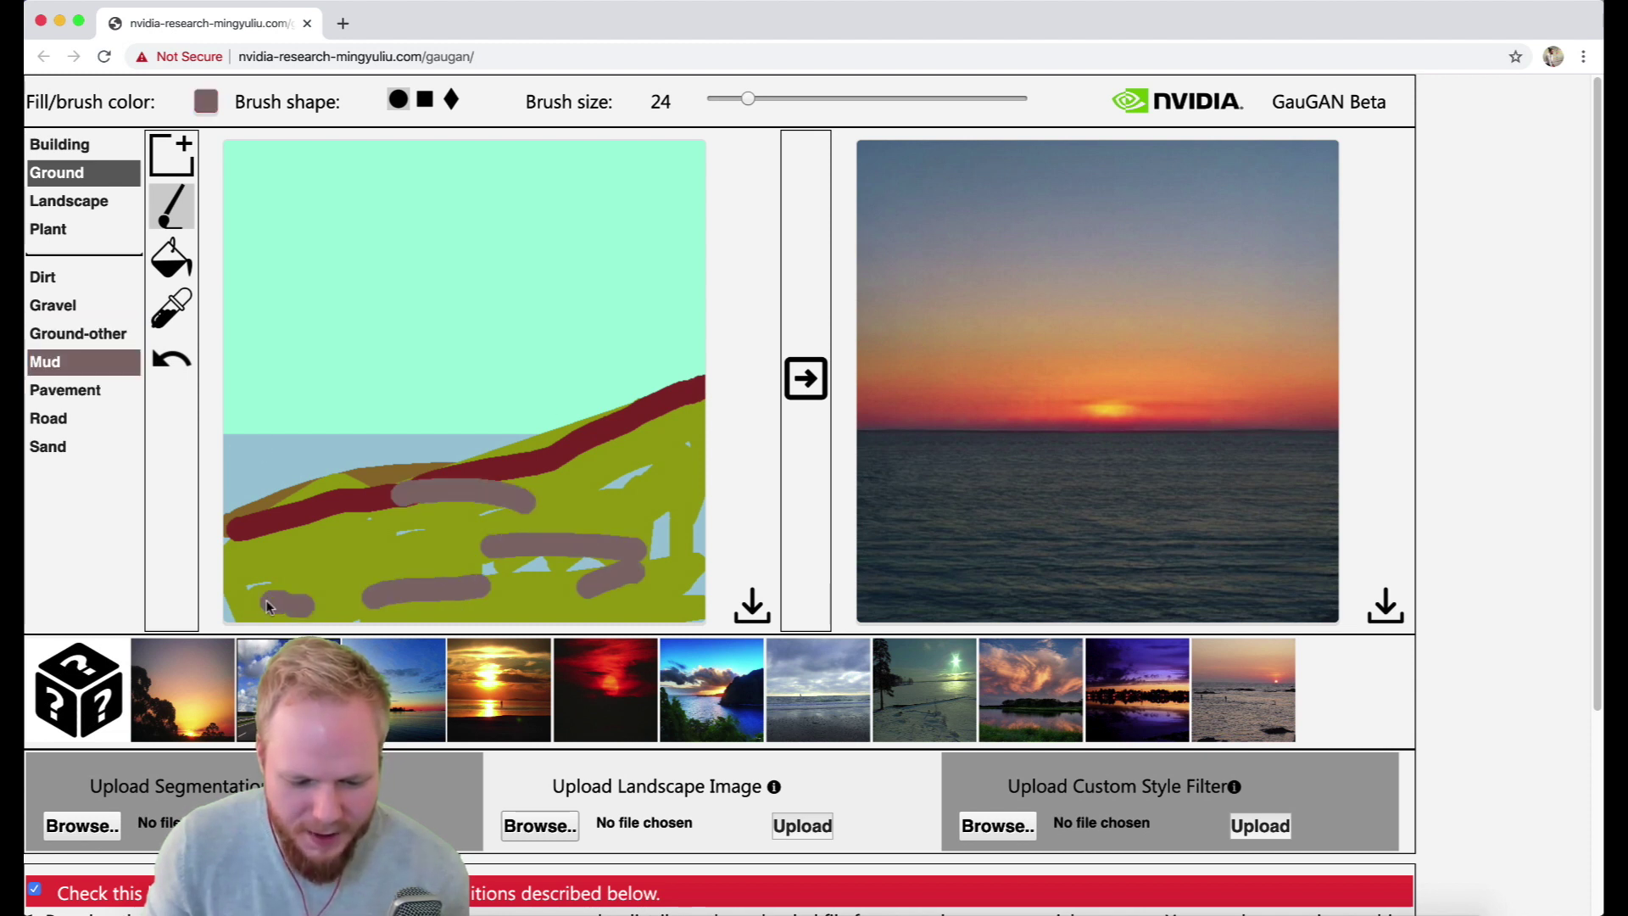
left_click_drag(559, 506, 665, 501)
left_click_drag(335, 561, 234, 585)
Step: Paint Gravel along the left shoreline and lower right, plus a Dirt patch
left_click(52, 305)
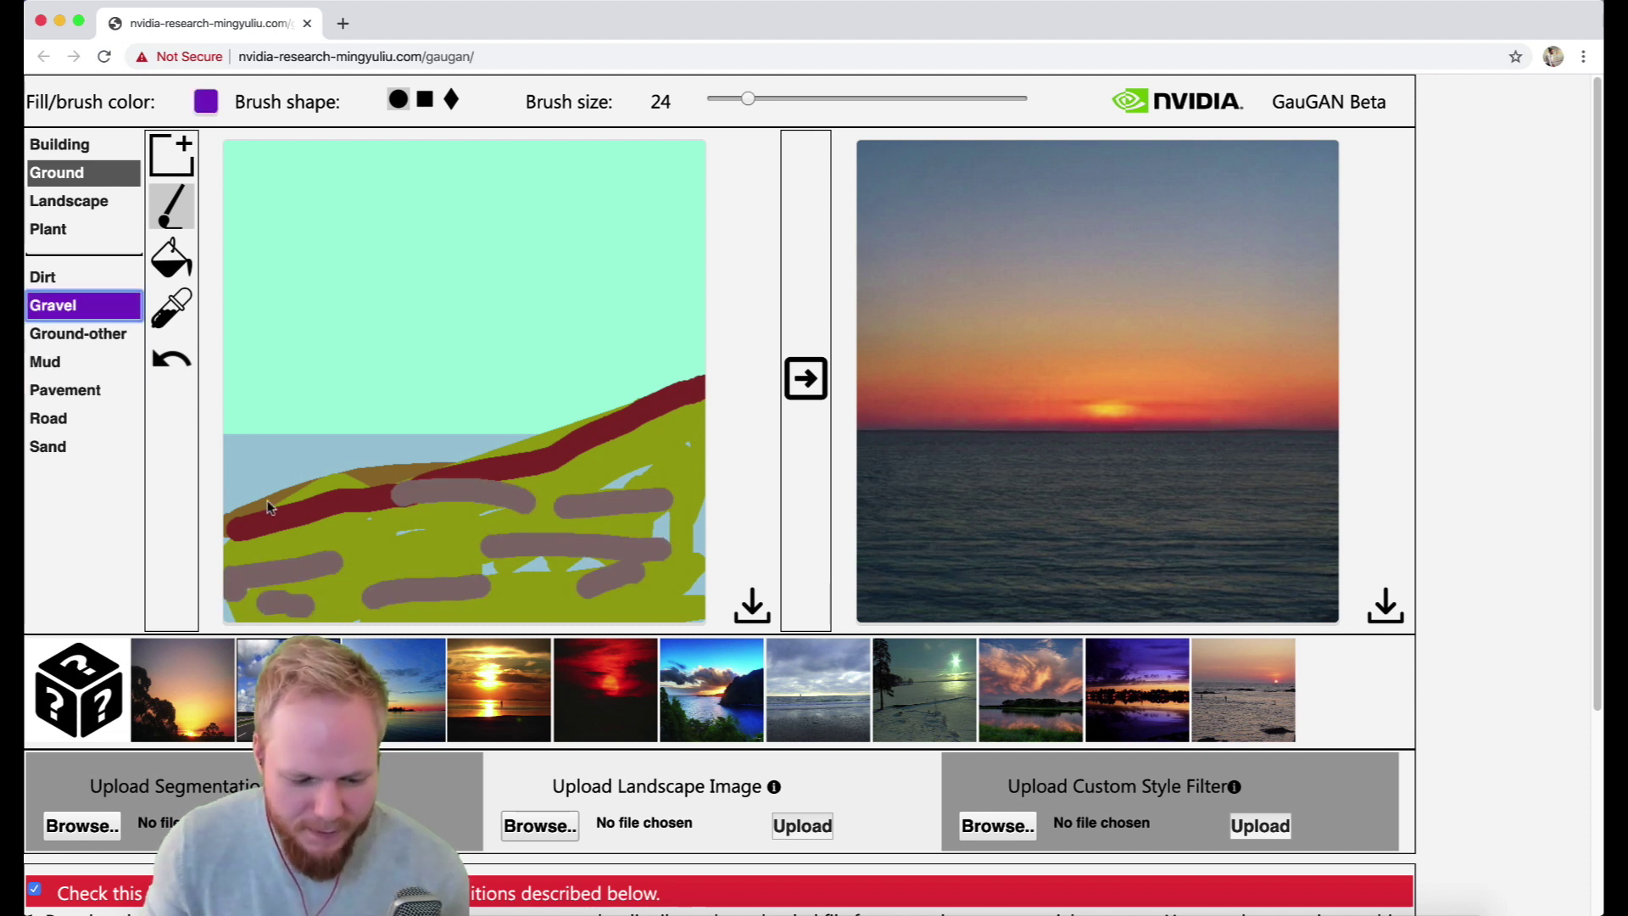
mouse_move(240, 479)
left_mouse_down()
mouse_move(286, 480)
mouse_move(241, 492)
mouse_move(364, 463)
left_mouse_up()
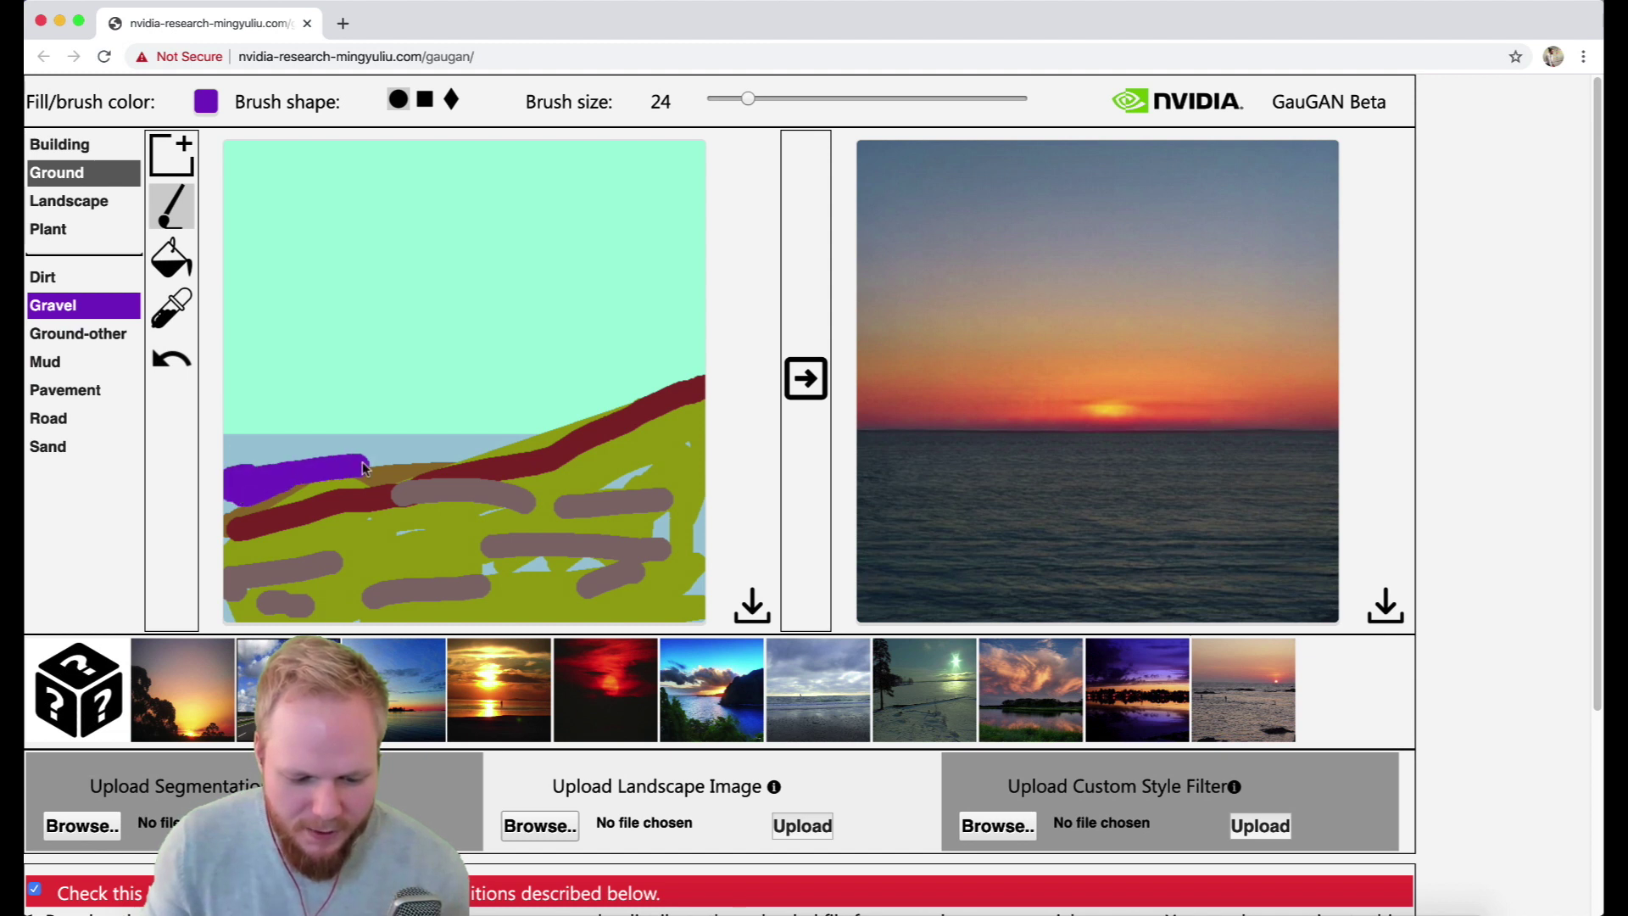
mouse_move(697, 540)
left_mouse_down()
mouse_move(535, 611)
mouse_move(735, 584)
mouse_move(689, 585)
left_mouse_up()
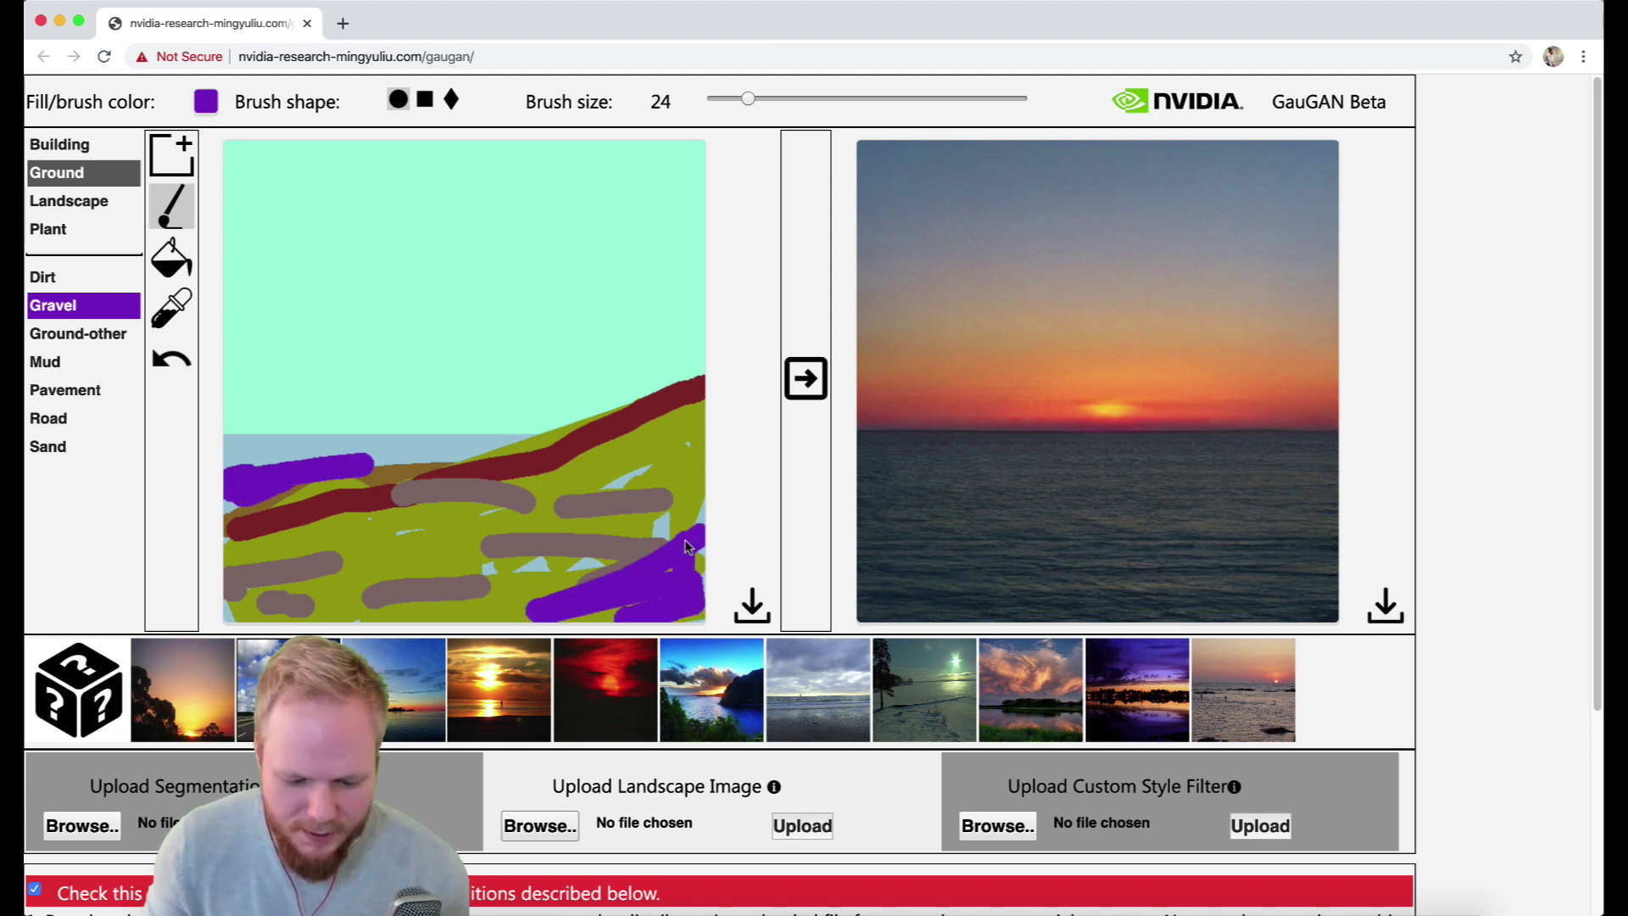
left_click(42, 277)
left_click_drag(405, 527, 420, 512)
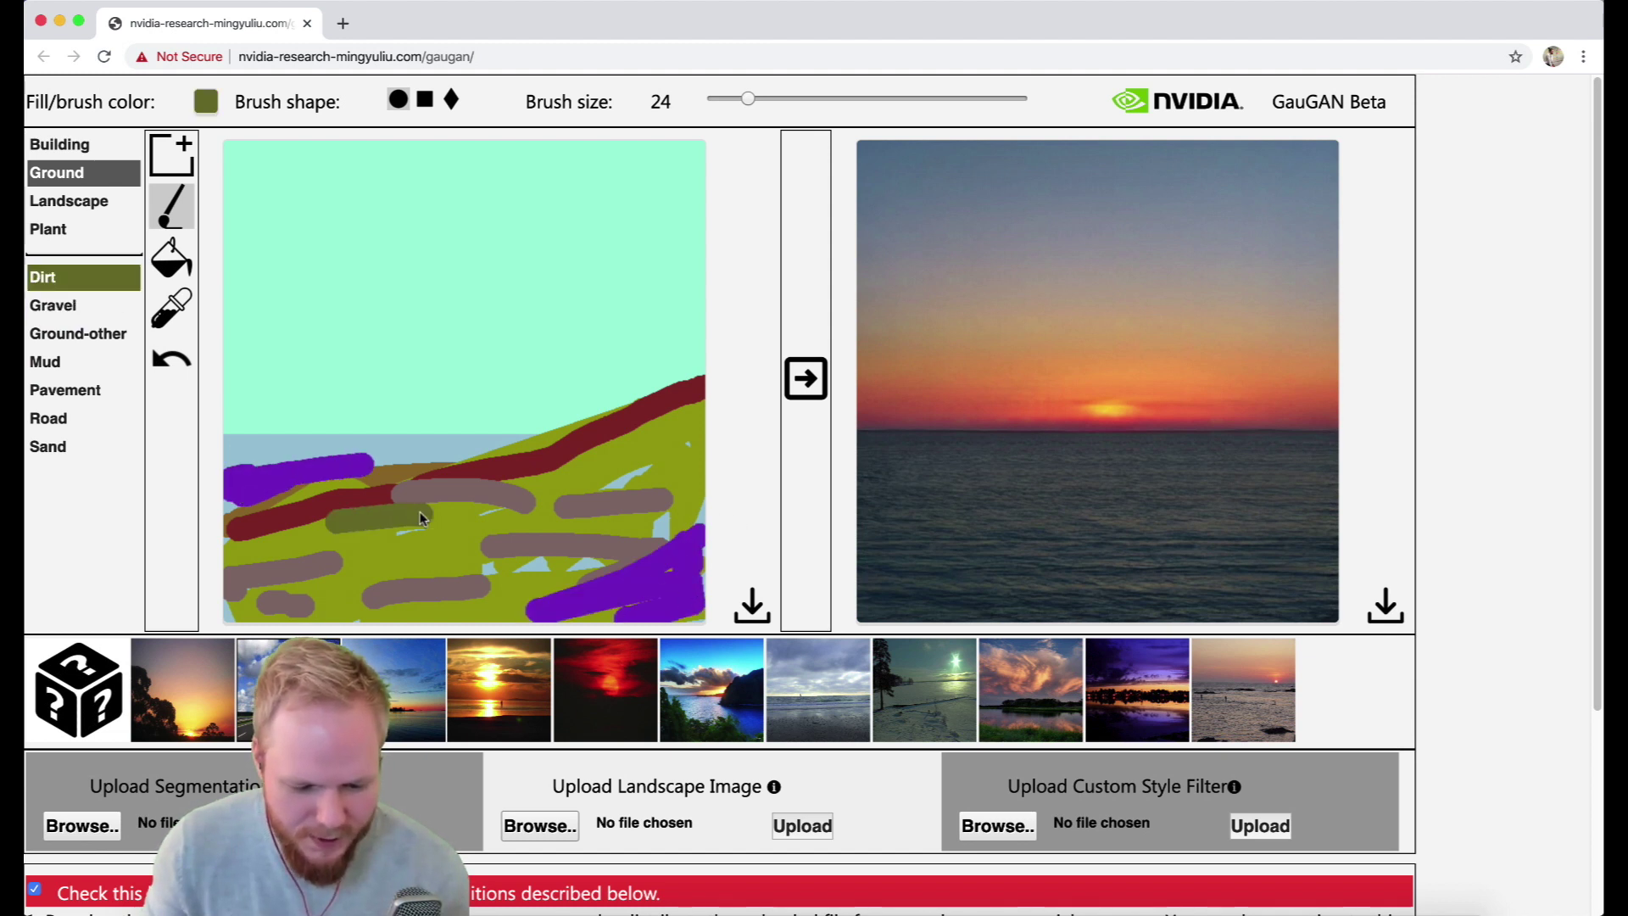
Step: Paint Mountain slopes on the left side and a ridge on the right
left_click(69, 201)
left_click(81, 365)
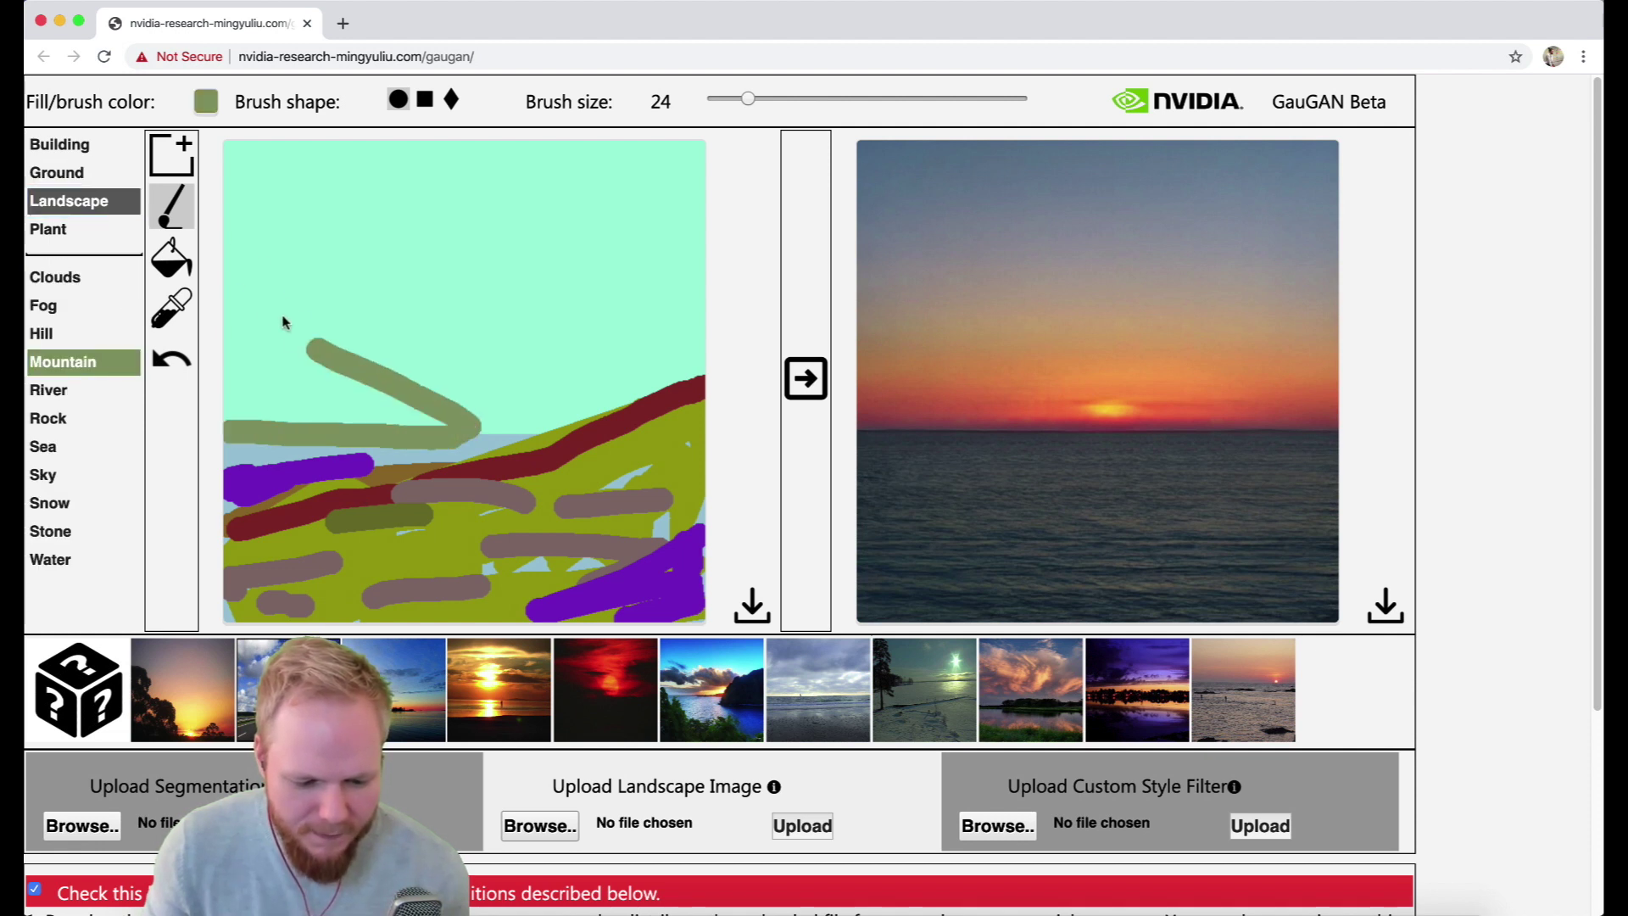
mouse_move(307, 346)
left_mouse_down()
mouse_move(250, 424)
mouse_move(248, 343)
left_mouse_up()
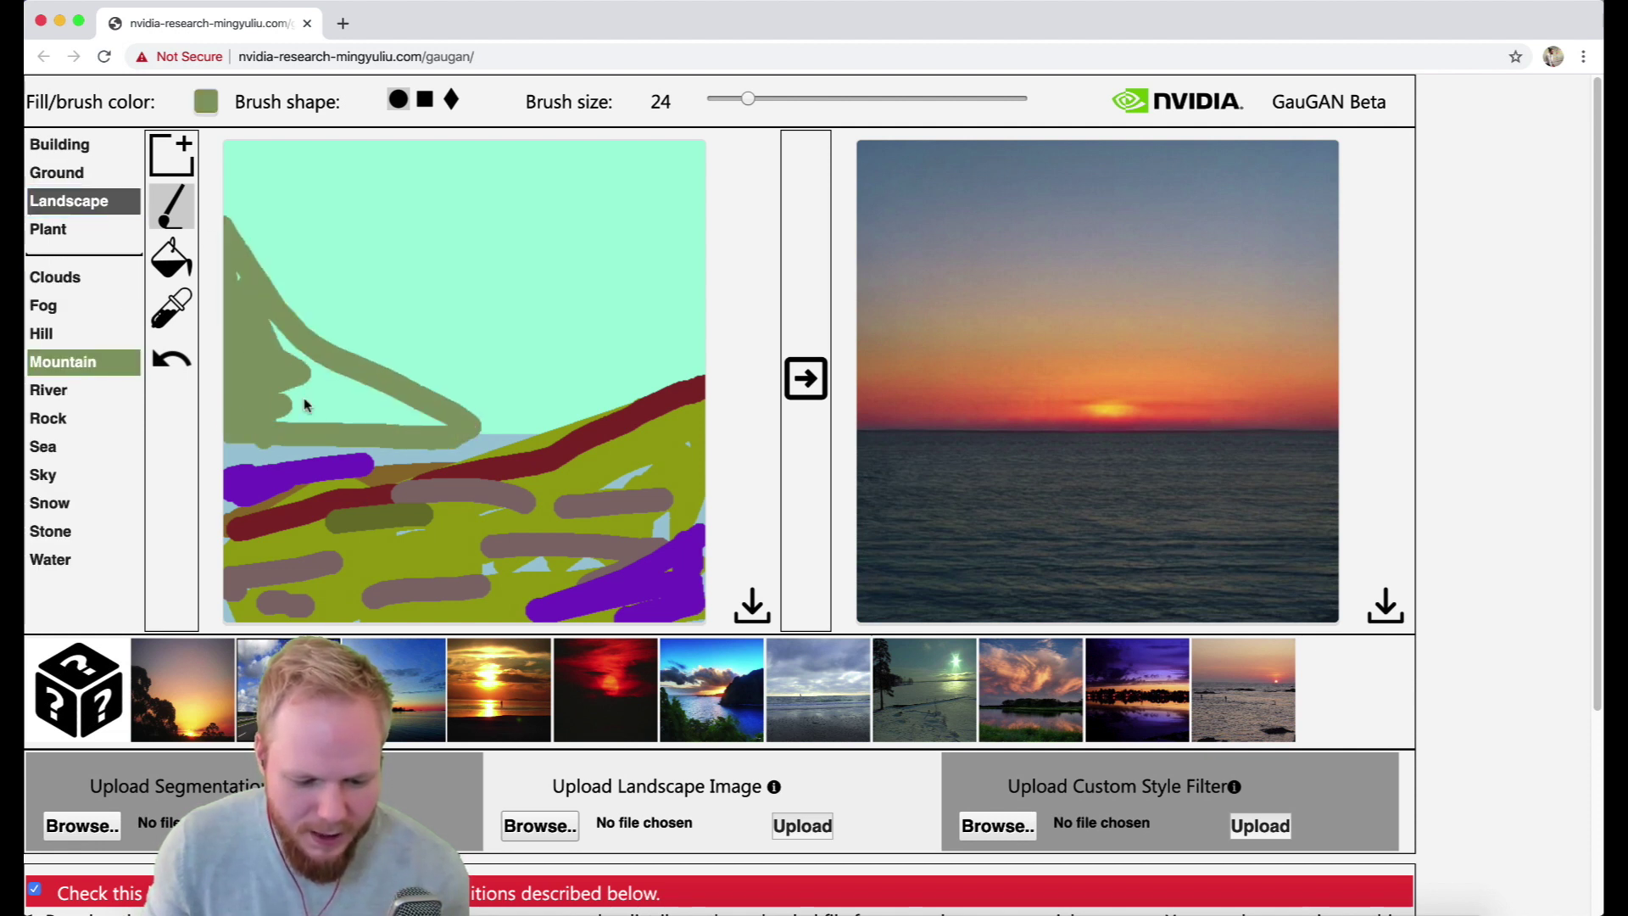
mouse_move(305, 405)
left_mouse_down()
mouse_move(389, 410)
mouse_move(236, 329)
left_mouse_up()
left_click_drag(525, 419, 703, 373)
Step: Paint a River along the bottom and grey Clouds across the top of the sky
left_click(68, 389)
left_click(533, 608)
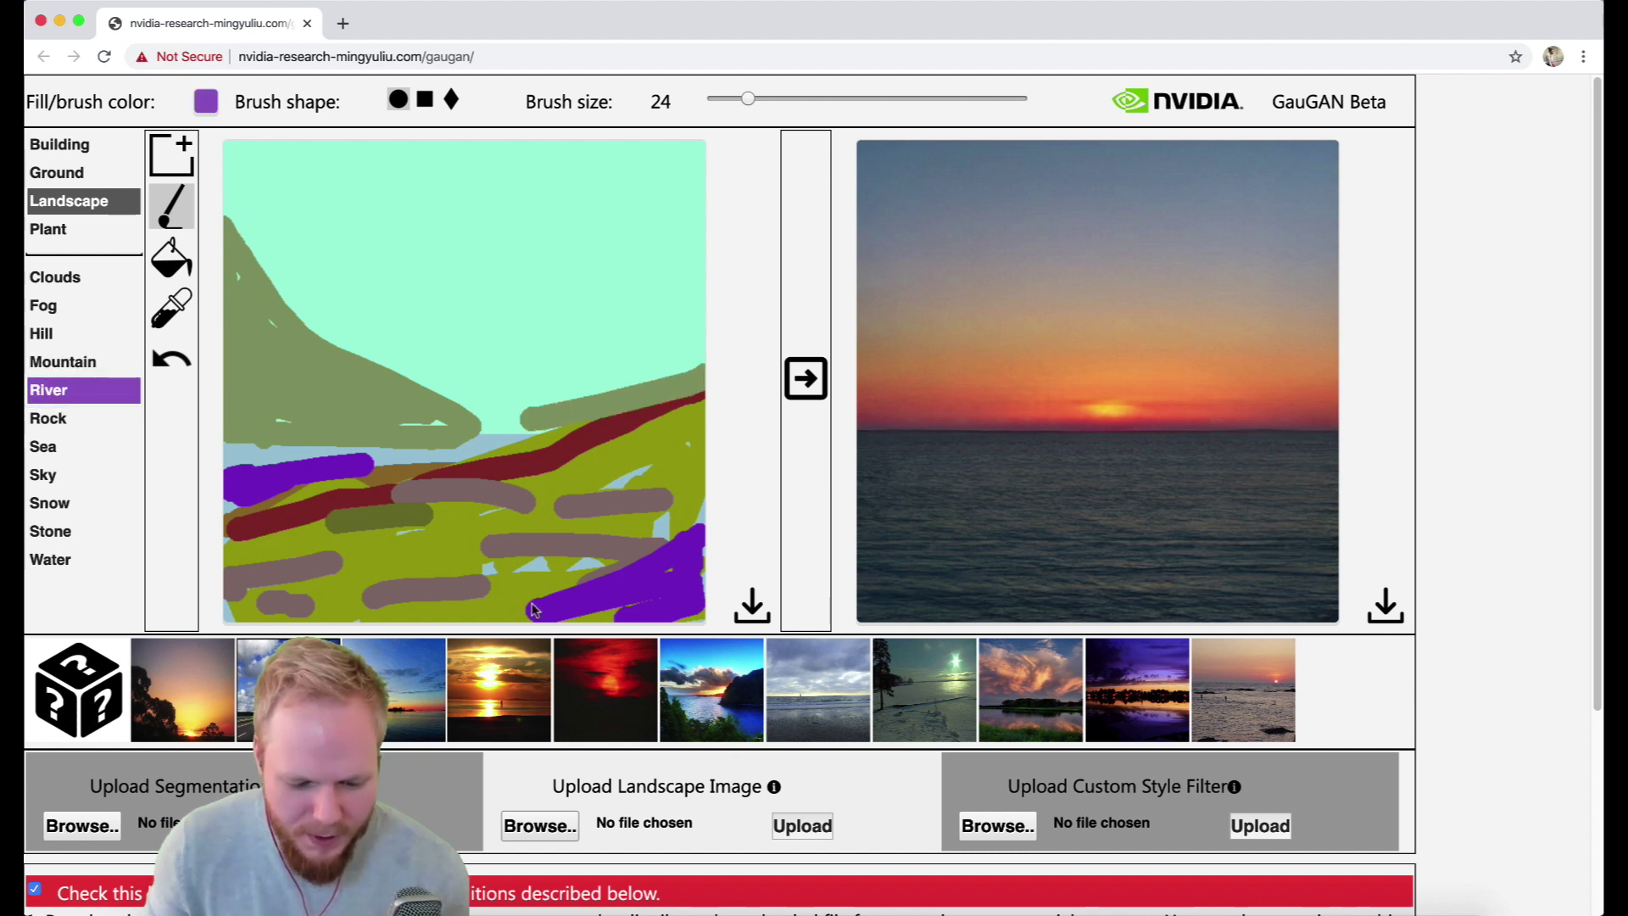
mouse_move(599, 623)
left_mouse_down()
mouse_move(280, 555)
mouse_move(222, 593)
mouse_move(560, 617)
left_mouse_up()
left_click(81, 277)
mouse_move(309, 200)
left_mouse_down()
mouse_move(255, 196)
mouse_move(522, 229)
mouse_move(577, 212)
mouse_move(720, 224)
mouse_move(627, 236)
mouse_move(701, 191)
mouse_move(697, 247)
left_mouse_up()
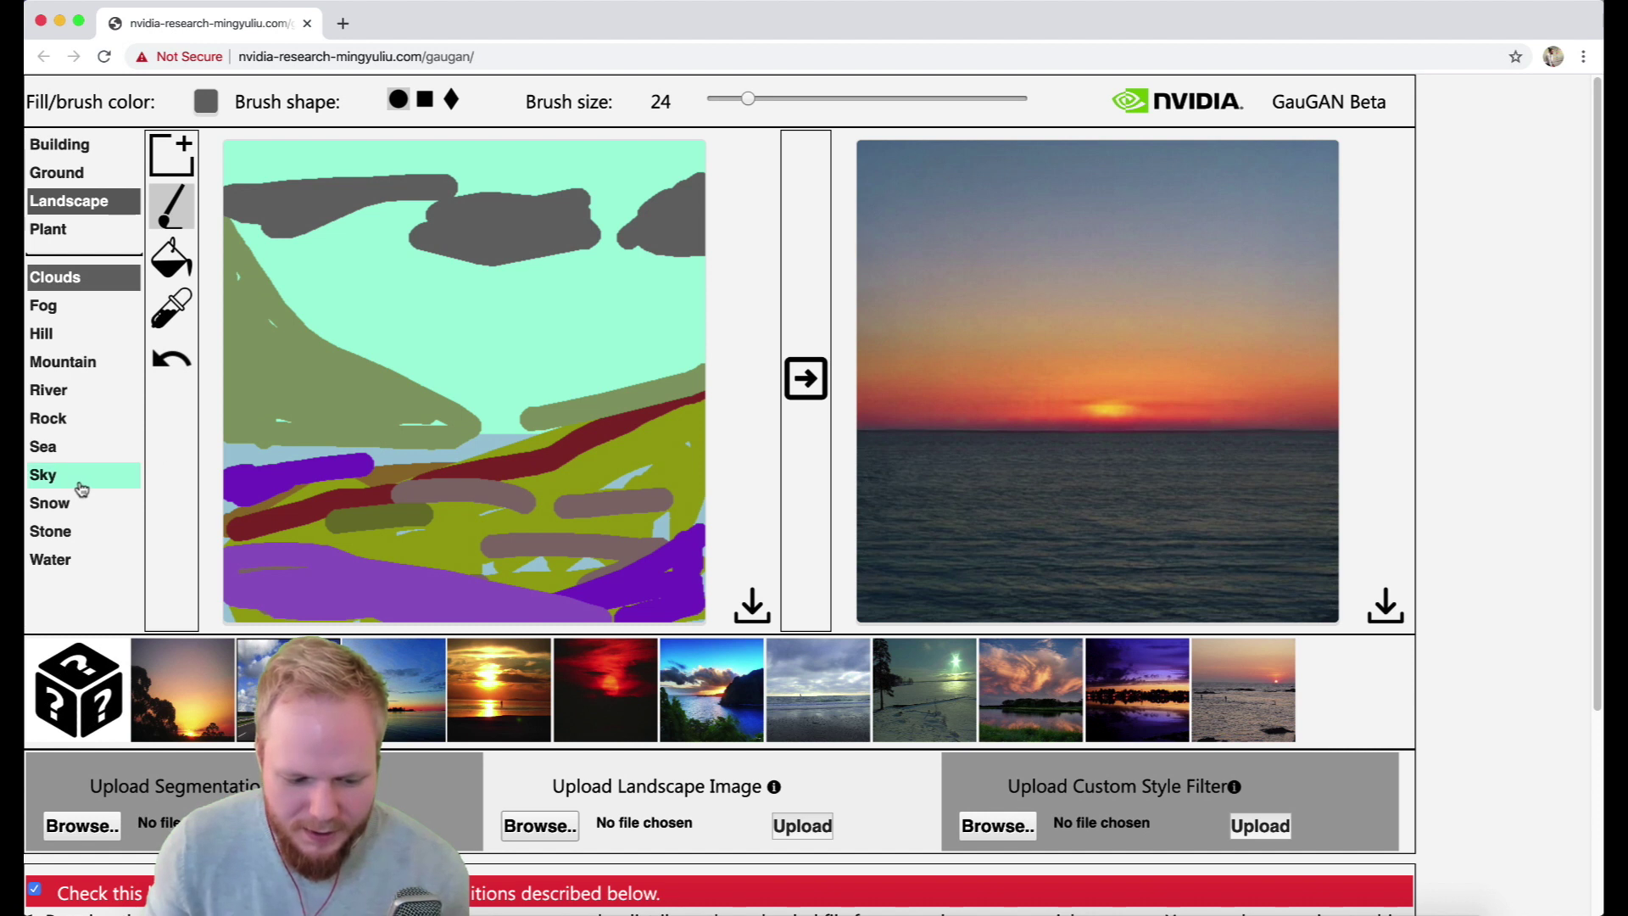
Step: Render the valley with a purple-pink sky, then upload a saved segmentation map and render it
left_click(795, 381)
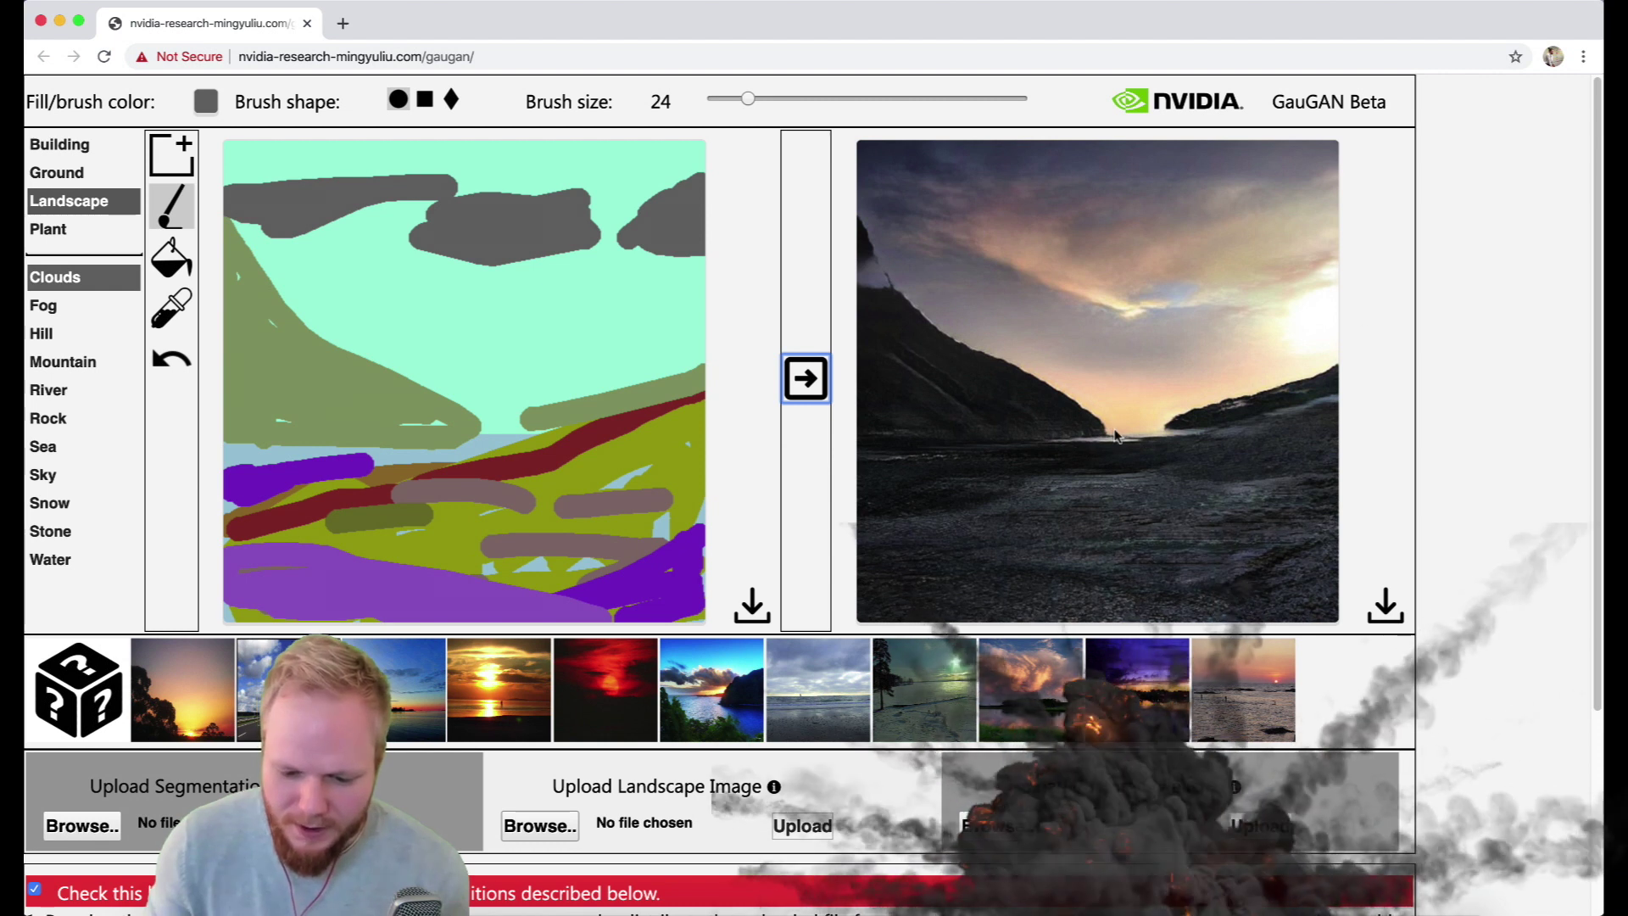
left_click(1140, 685)
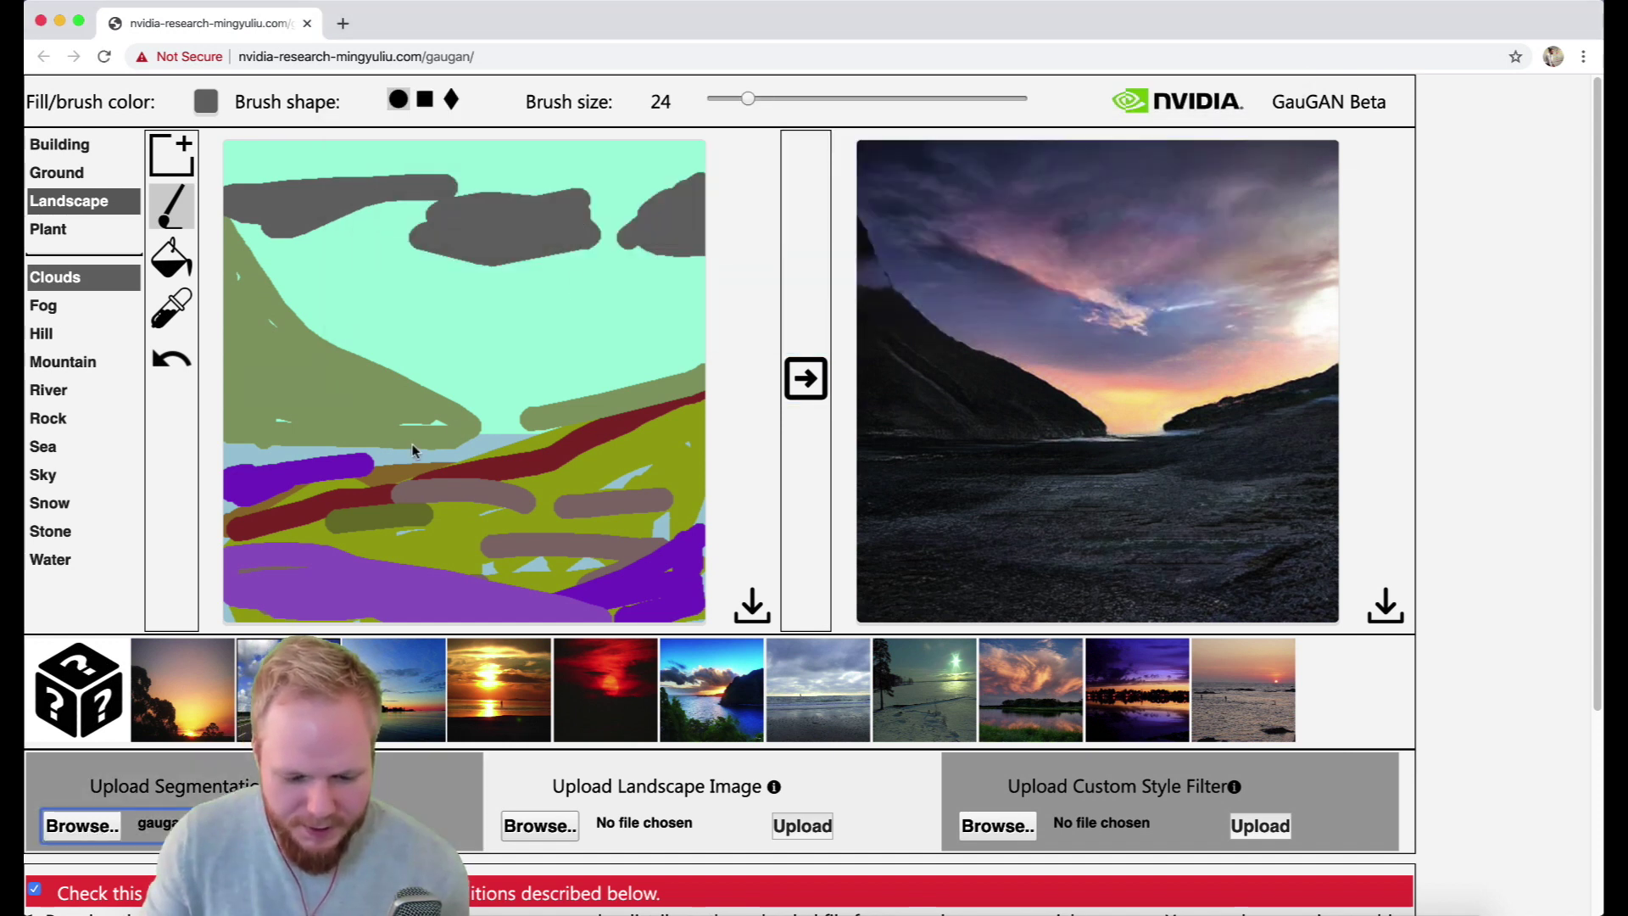
left_click(344, 825)
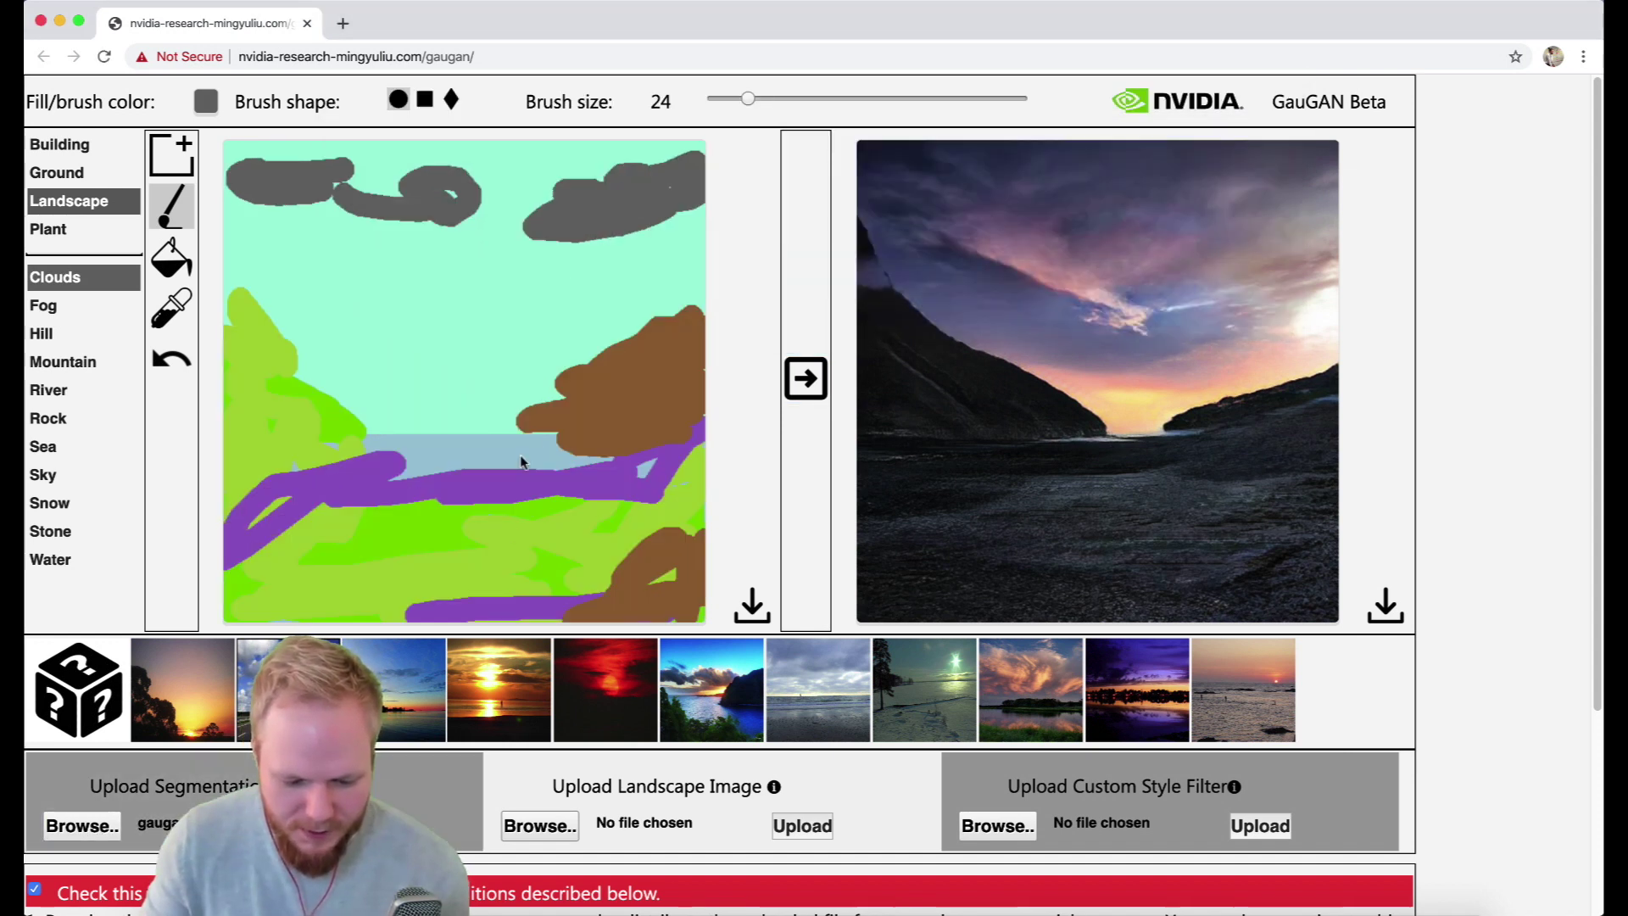
left_click(817, 380)
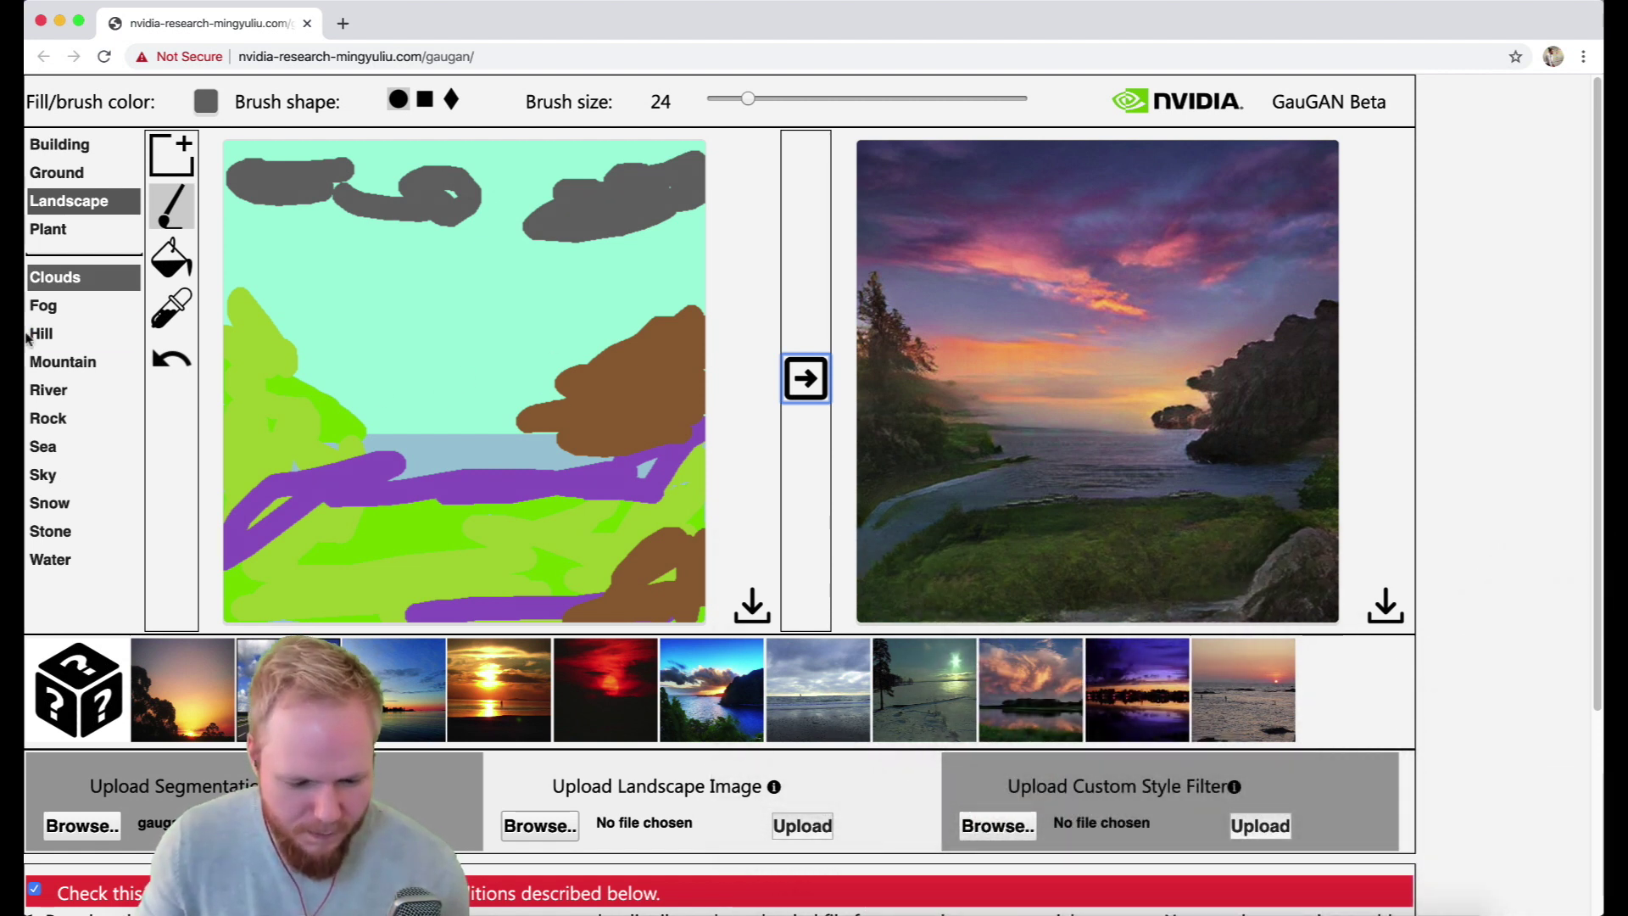
Step: Paint a House in the middle of the map and regenerate the image
left_click(55, 152)
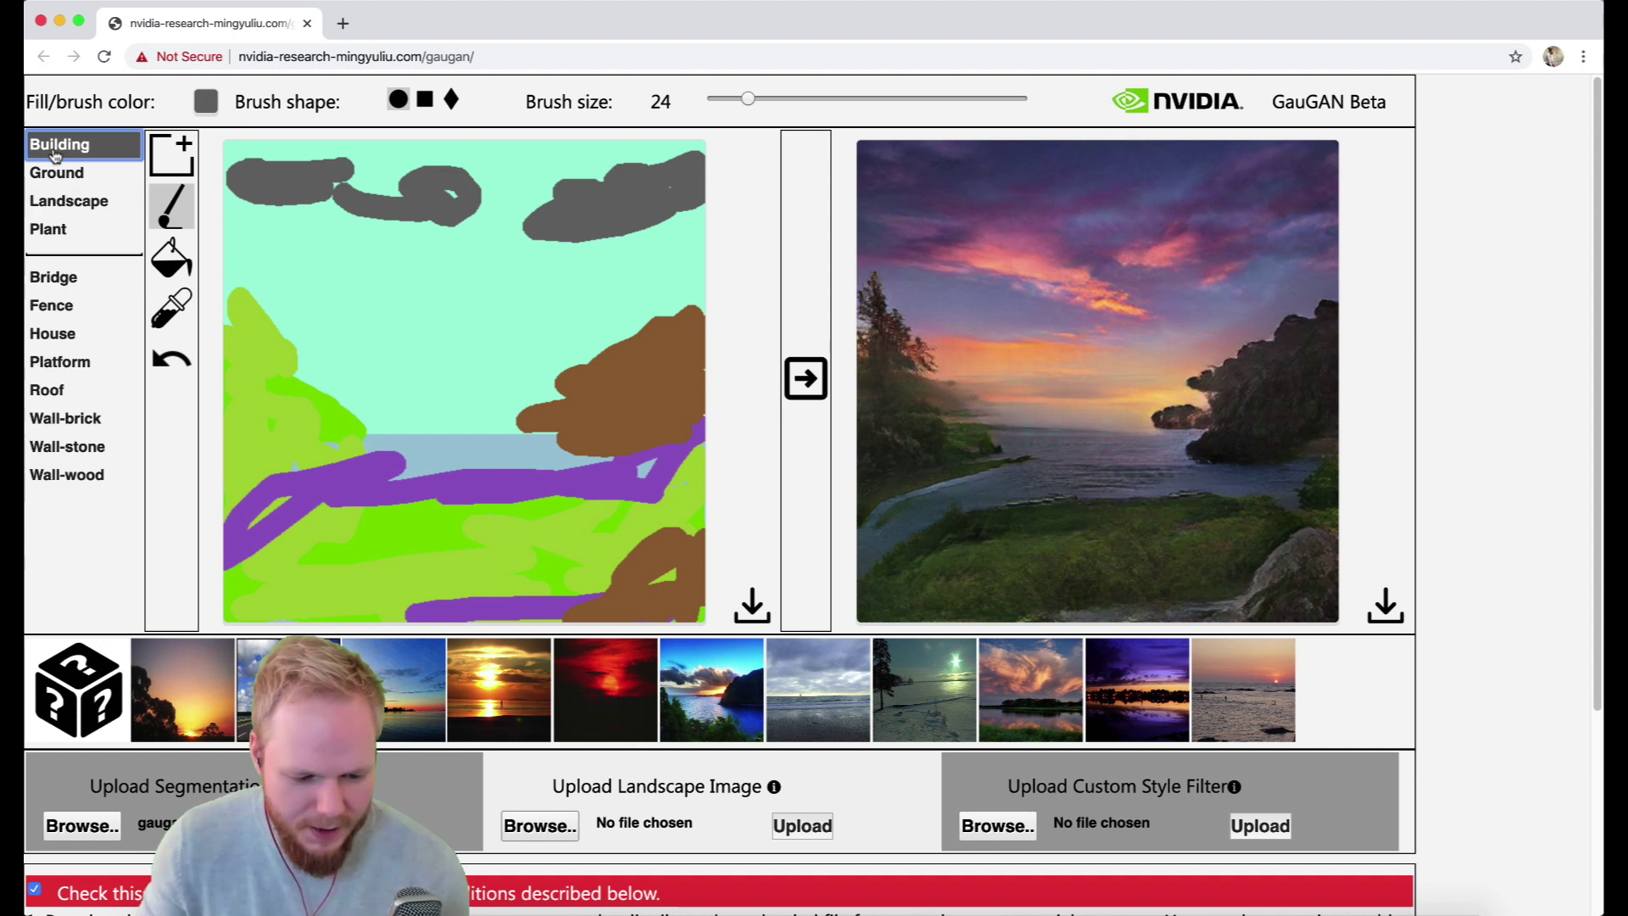
left_click(53, 333)
mouse_move(431, 555)
left_mouse_down()
mouse_move(407, 453)
mouse_move(606, 564)
mouse_move(428, 475)
mouse_move(526, 534)
mouse_move(555, 509)
mouse_move(543, 398)
left_mouse_up()
left_click(805, 378)
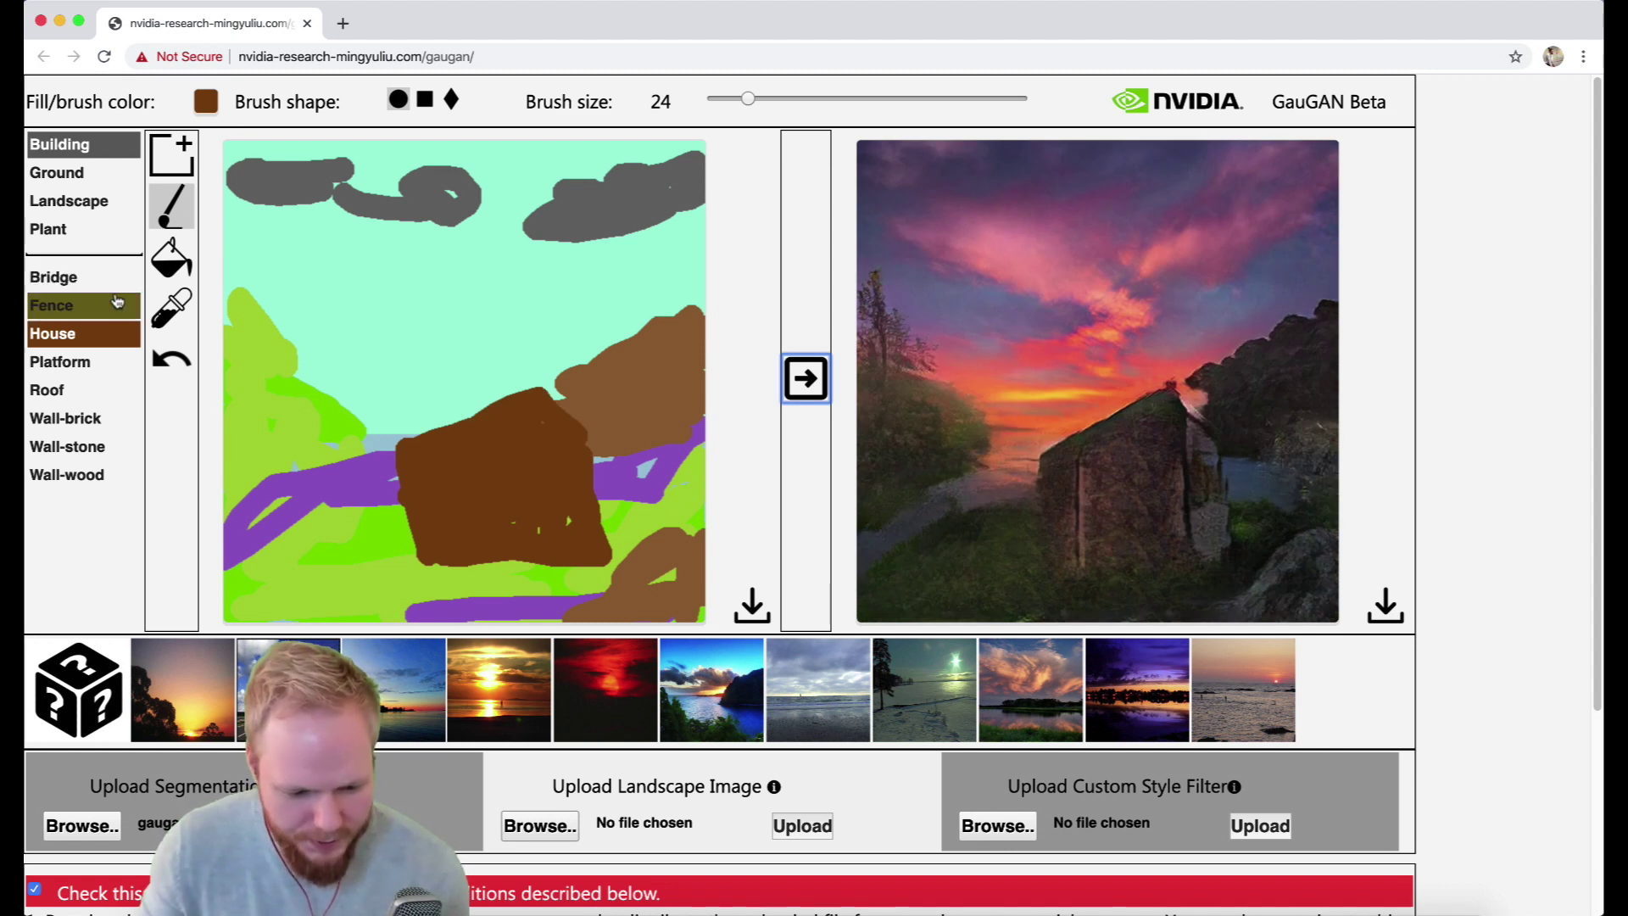
Step: Add a purple Bridge at the lower left, regenerate the scene and download the result
left_click(79, 289)
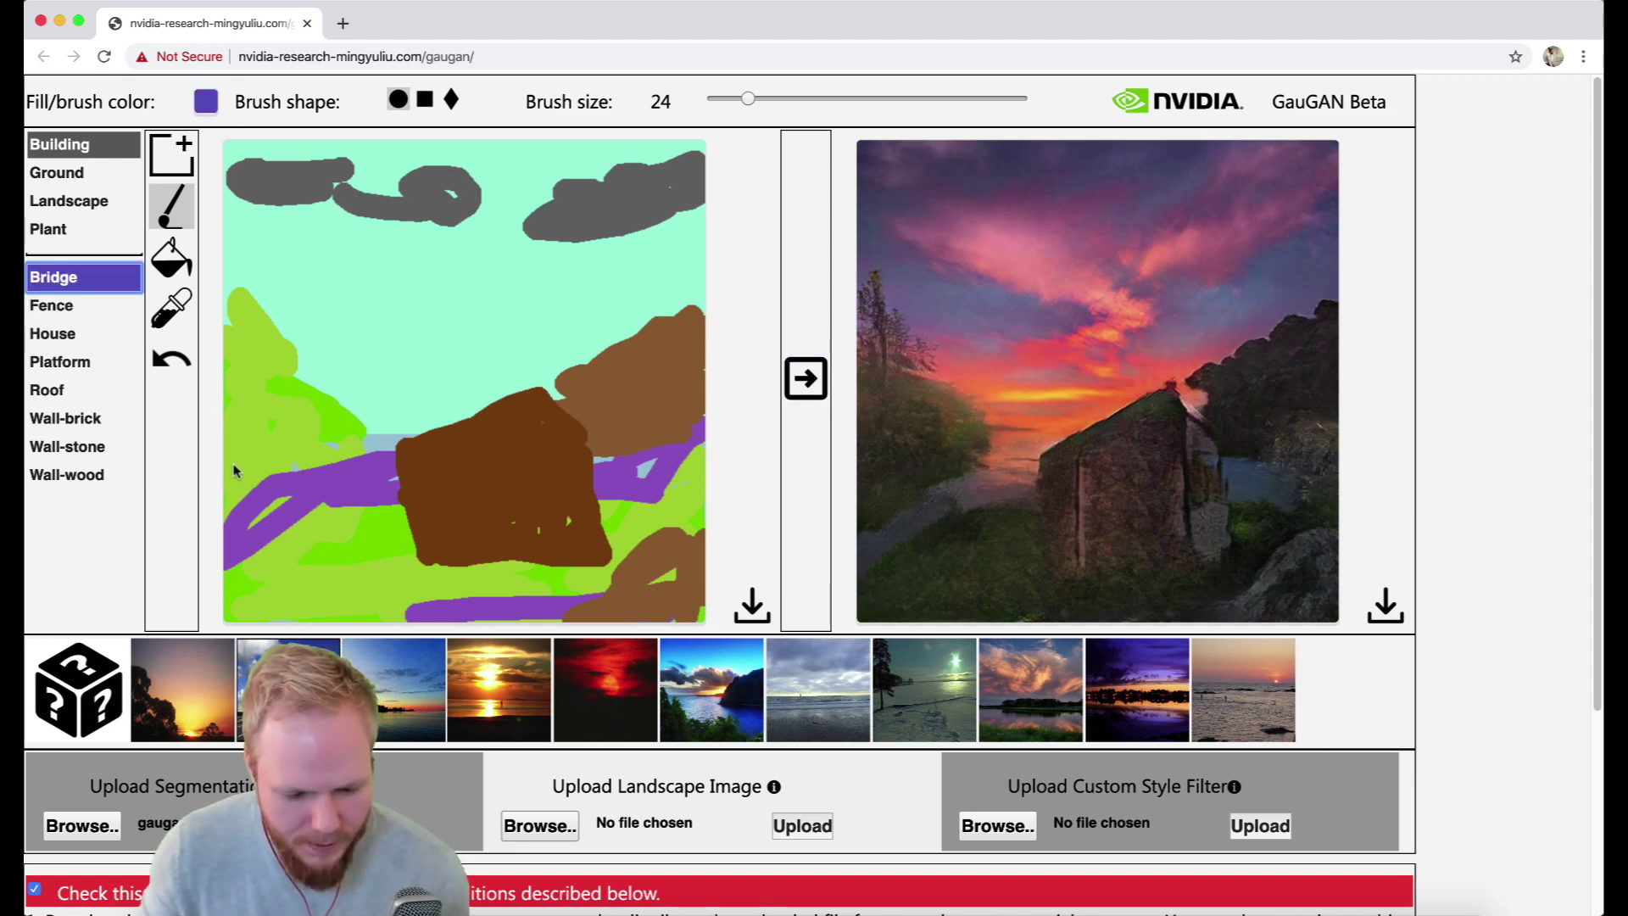
mouse_move(235, 471)
left_mouse_down()
mouse_move(336, 474)
mouse_move(397, 525)
mouse_move(207, 530)
left_mouse_up()
left_click(804, 381)
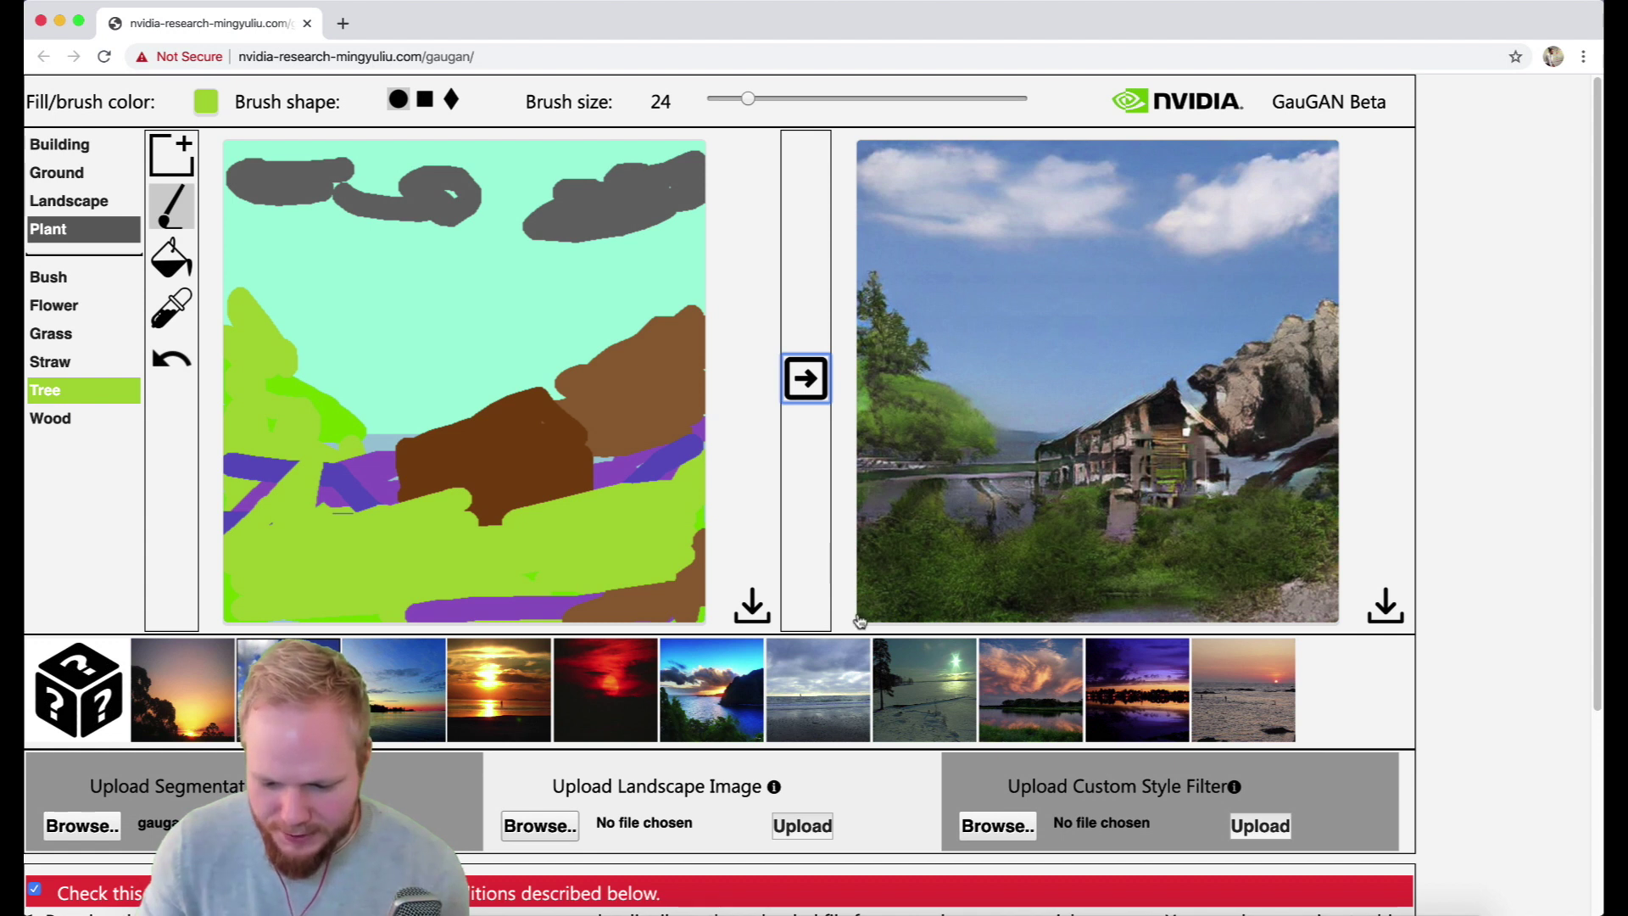
left_click(807, 380)
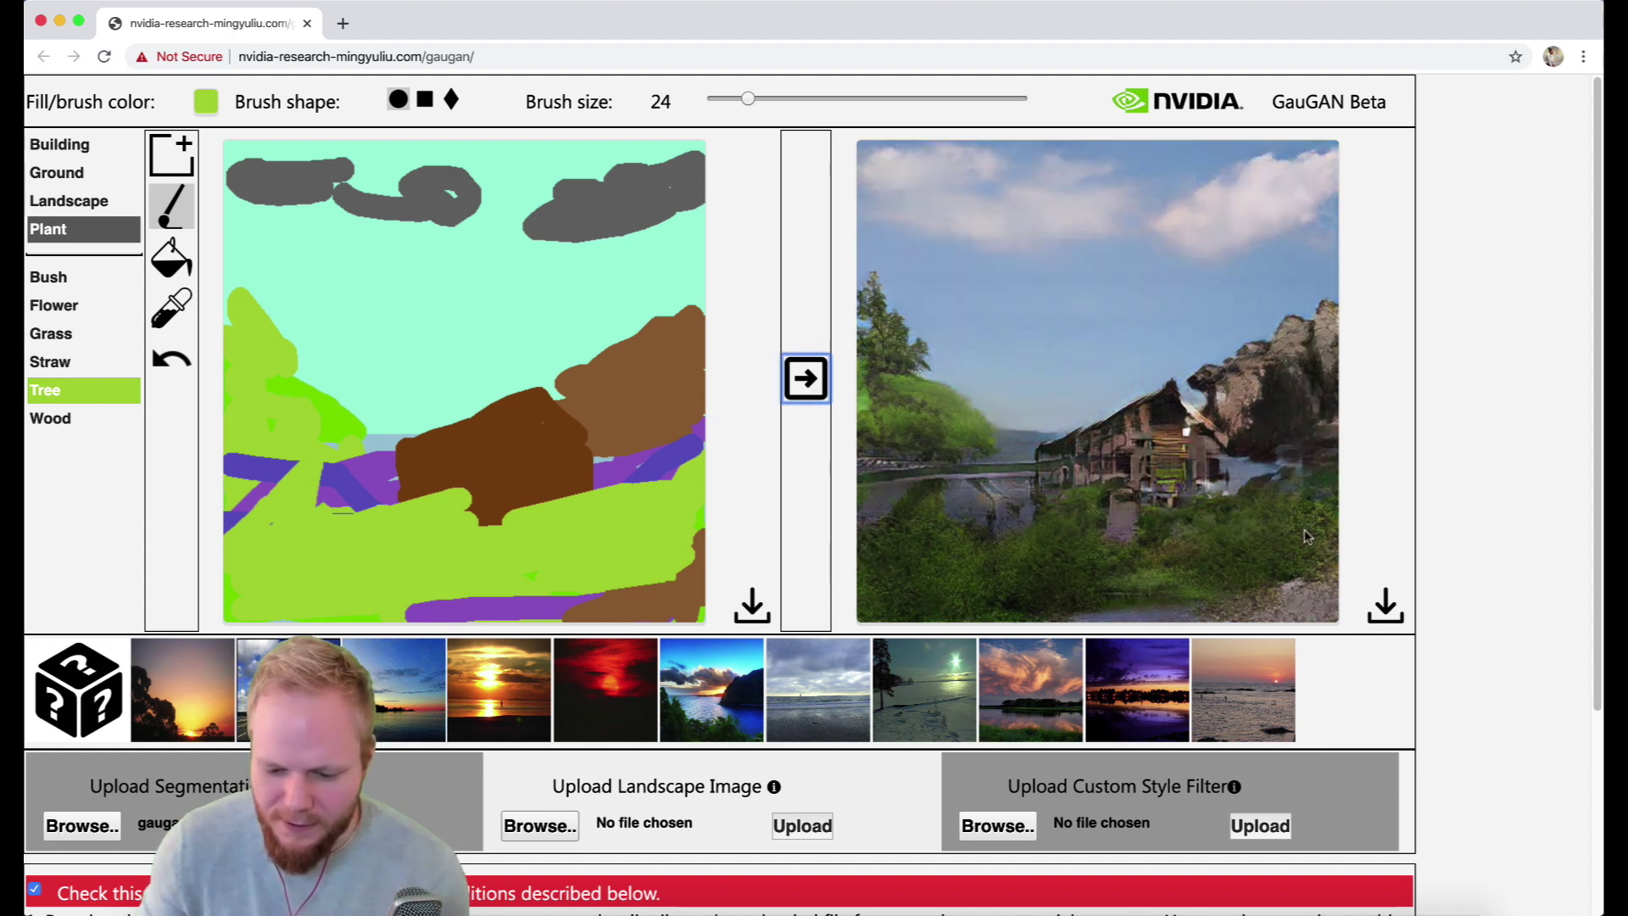
left_click(1399, 658)
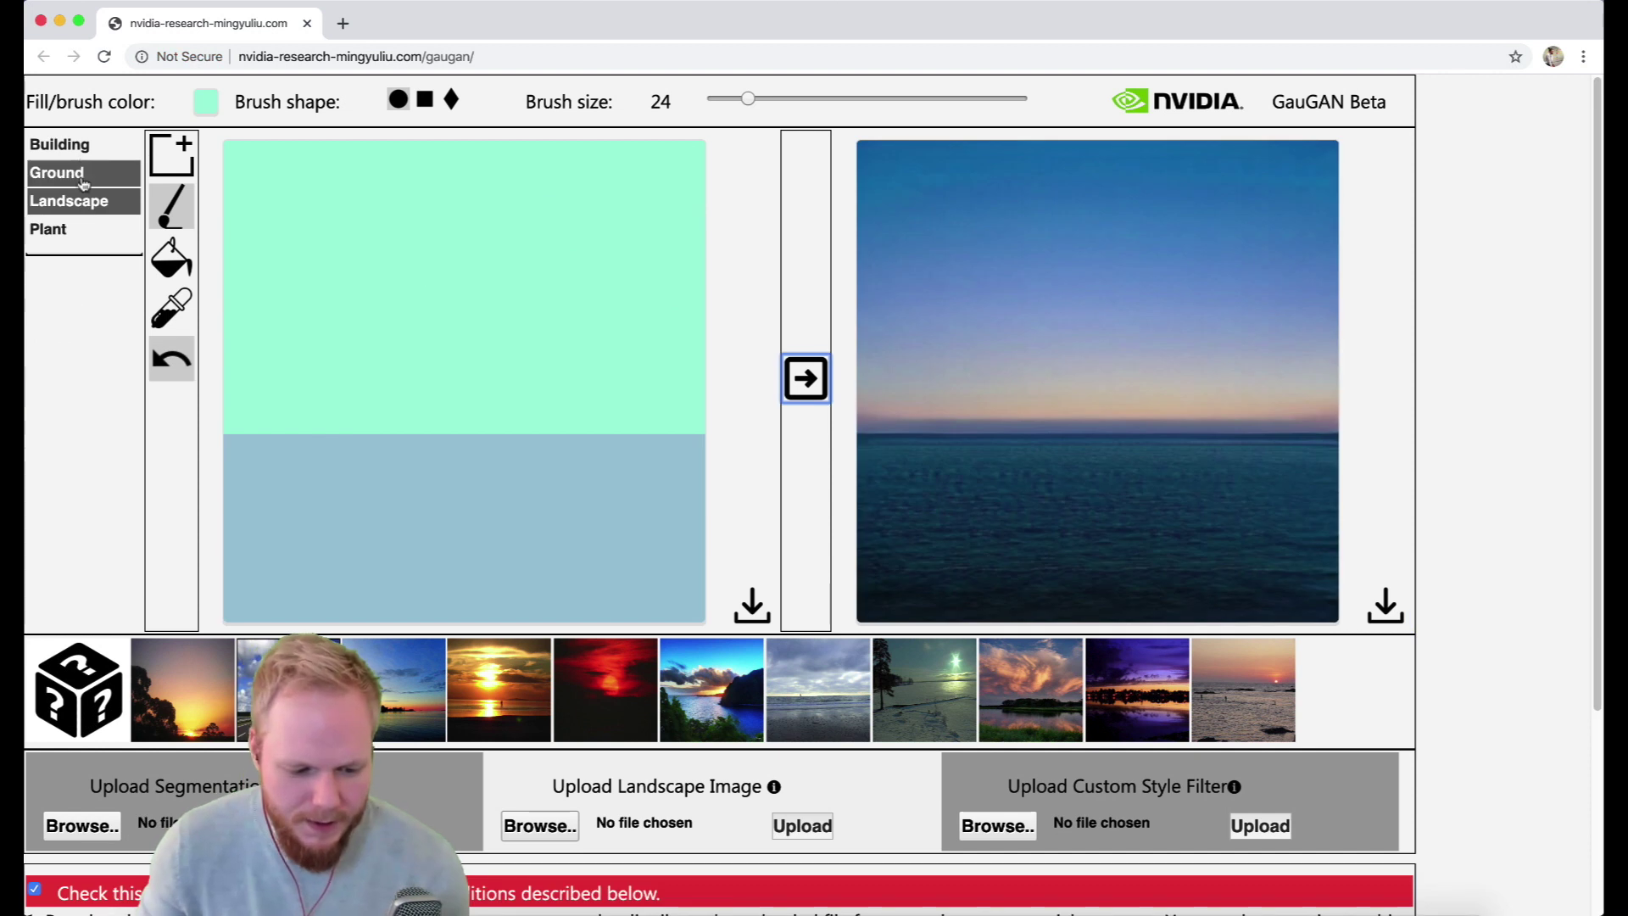
Step: Cover the lower half of the map with Sand, returning the brush size to 24
left_click(60, 144)
left_click(57, 172)
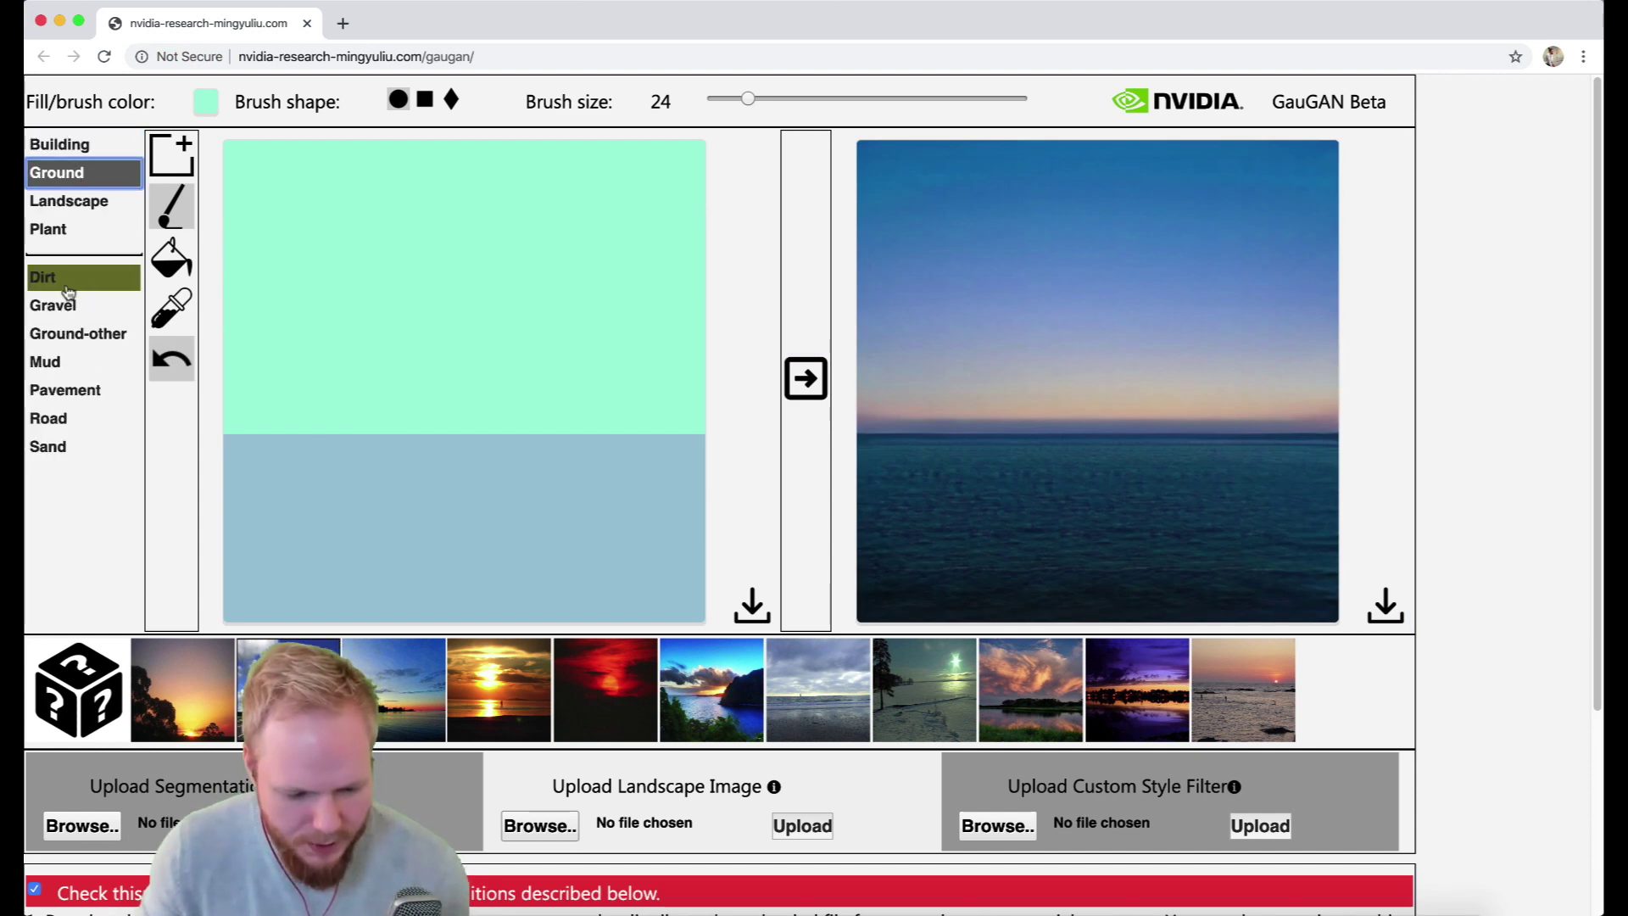
left_click(61, 450)
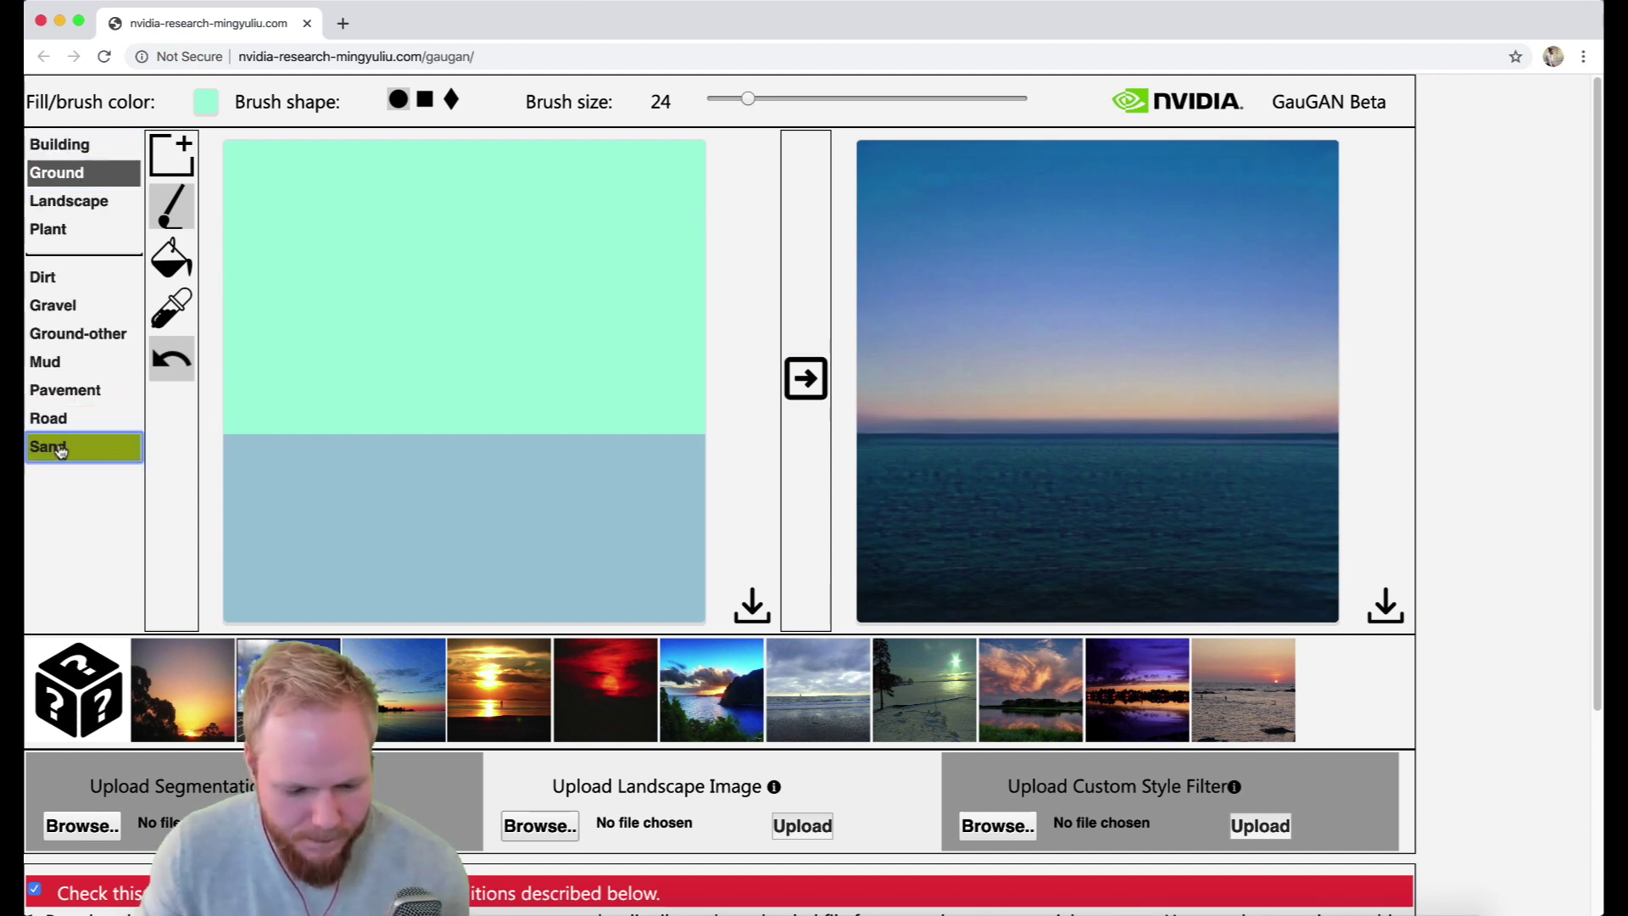
left_click_drag(254, 390, 690, 402)
left_click_drag(690, 458, 239, 492)
left_click_drag(748, 98, 817, 98)
left_click_drag(593, 508, 261, 557)
left_click_drag(817, 99, 752, 98)
left_click_drag(254, 551, 593, 594)
Step: Add Mud, Ground-other and Gravel patches, plus dark Dirt along the bottom
left_click(56, 361)
left_click_drag(240, 505, 280, 460)
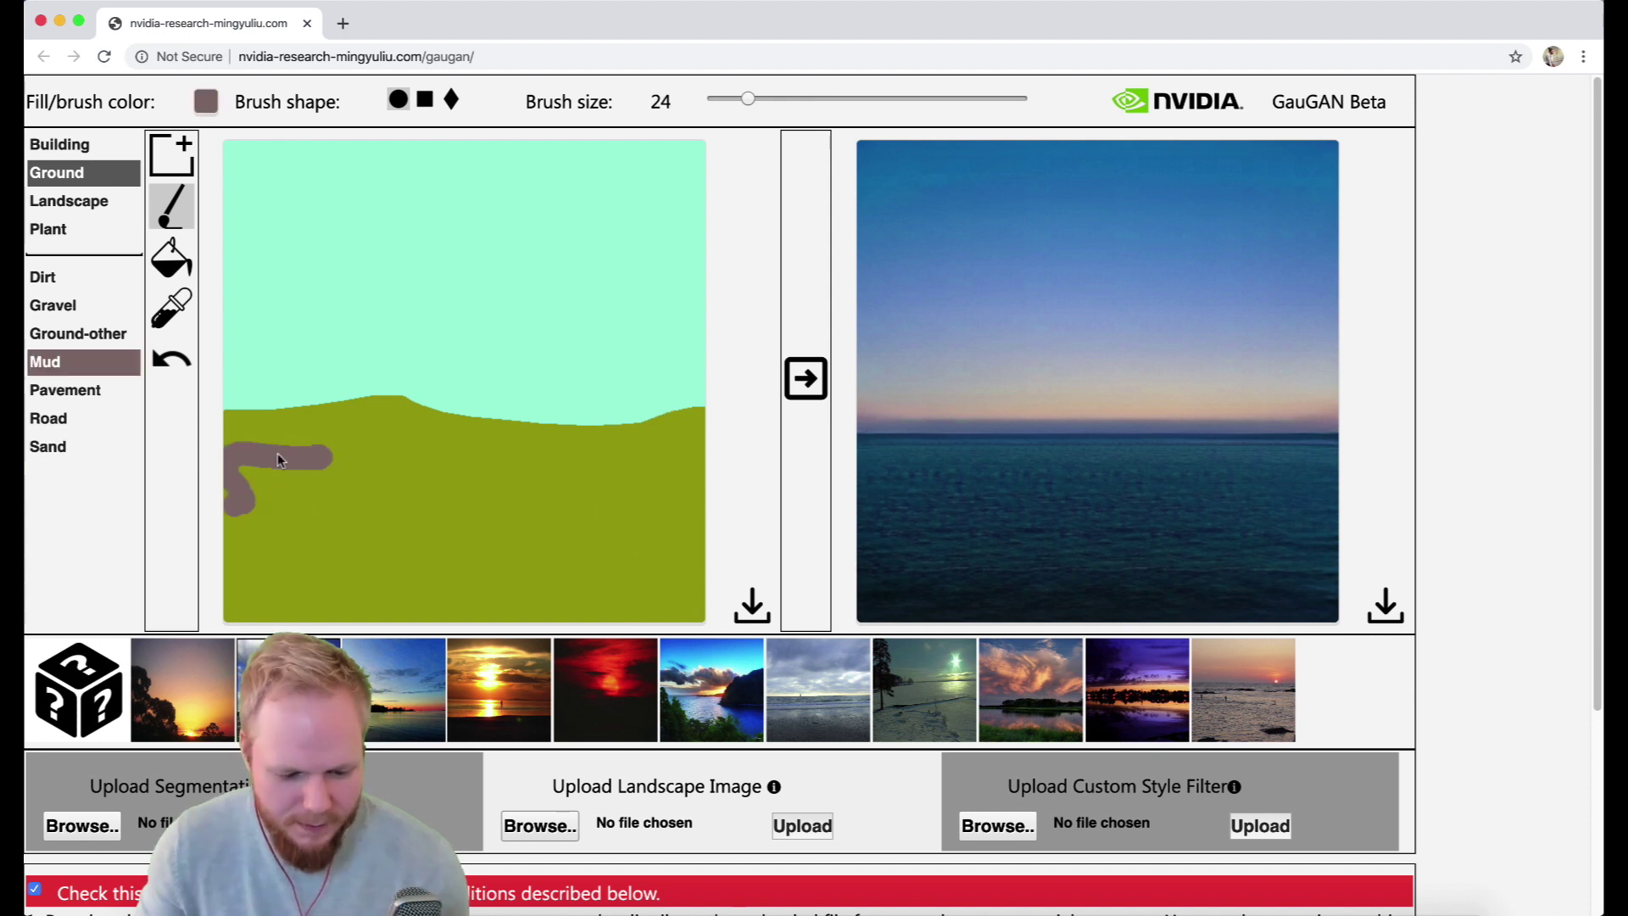
left_click_drag(702, 500, 555, 500)
left_click(78, 333)
left_click_drag(280, 462, 241, 500)
left_click(572, 507)
left_click(53, 305)
mouse_move(577, 524)
left_mouse_down()
mouse_move(647, 511)
mouse_move(708, 526)
left_mouse_up()
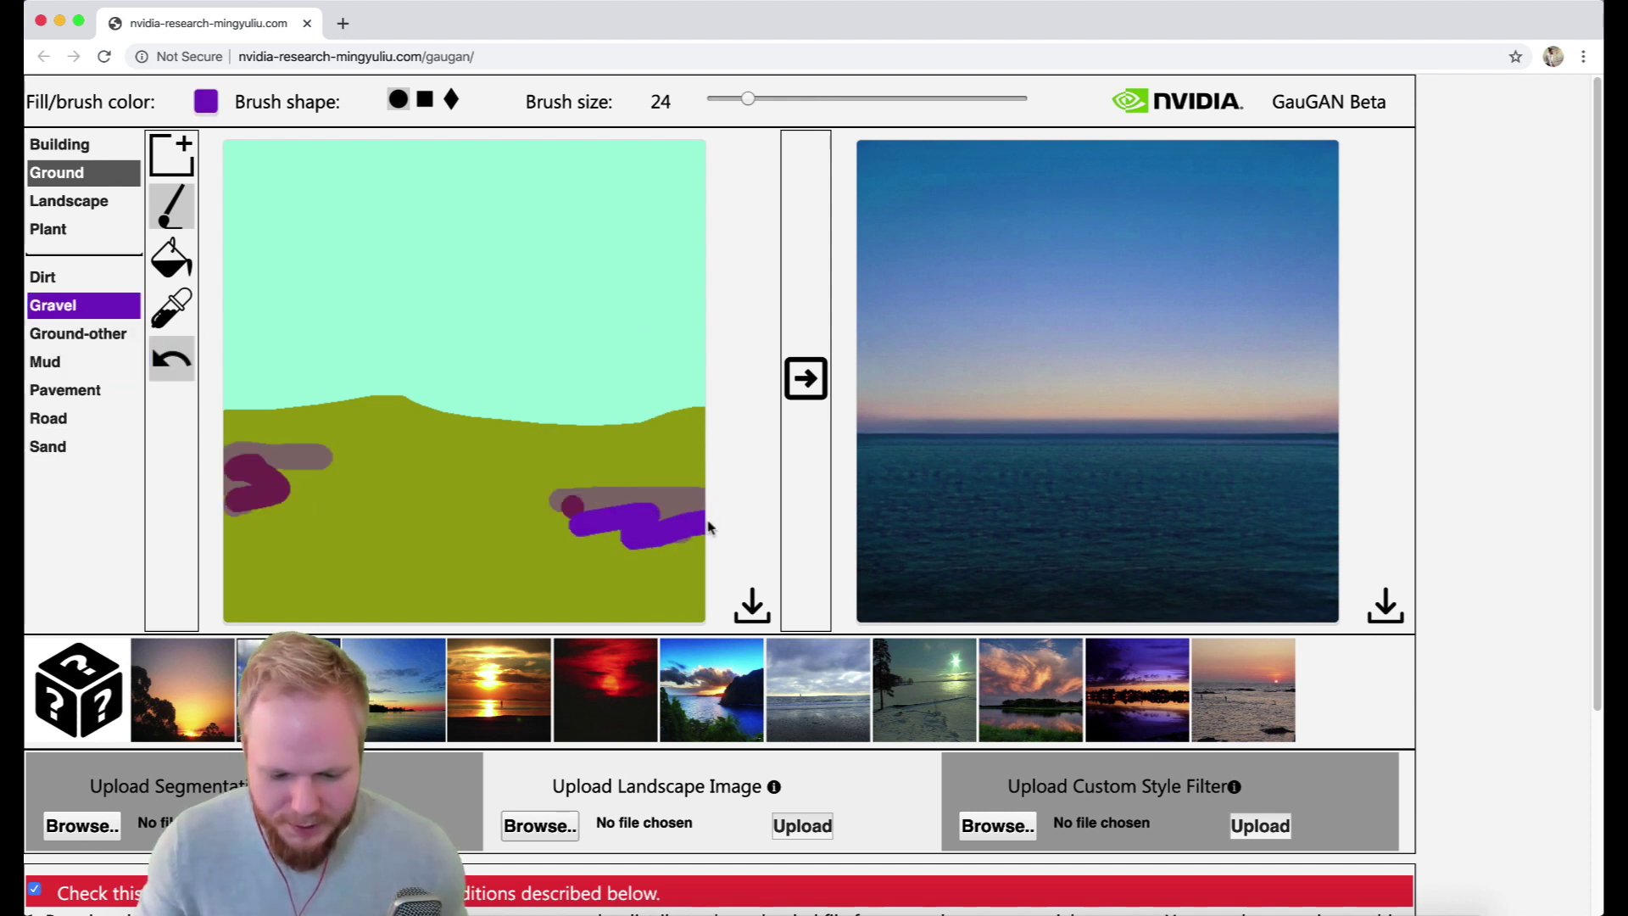
mouse_move(314, 468)
left_mouse_down()
mouse_move(229, 468)
mouse_move(313, 437)
left_mouse_up()
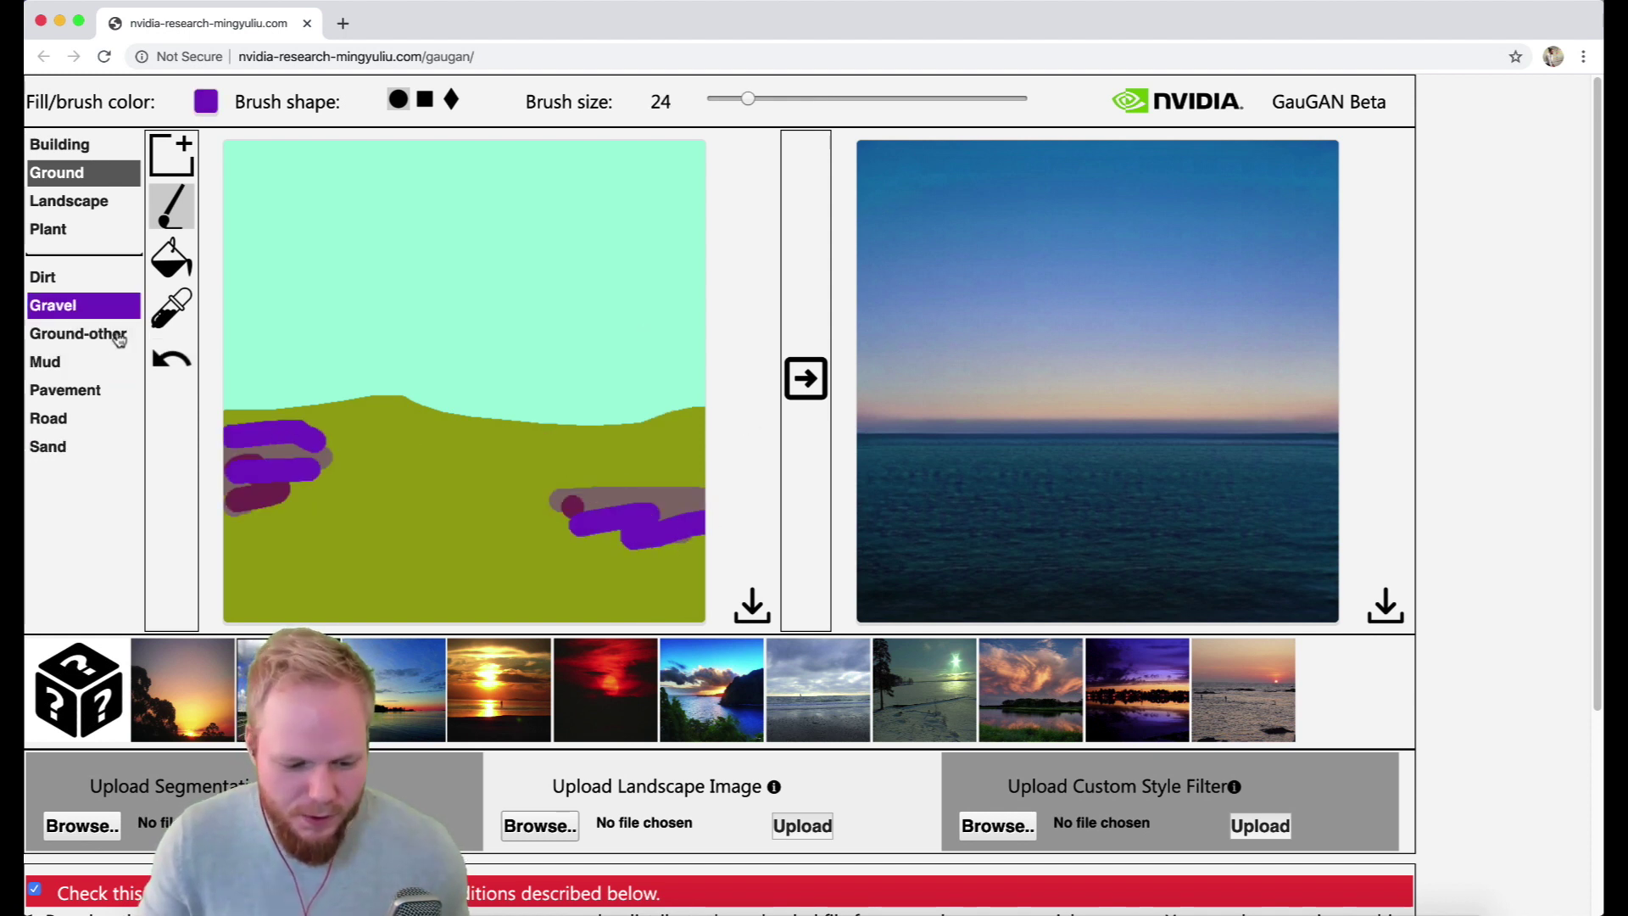
left_click(85, 277)
left_click_drag(508, 602, 200, 604)
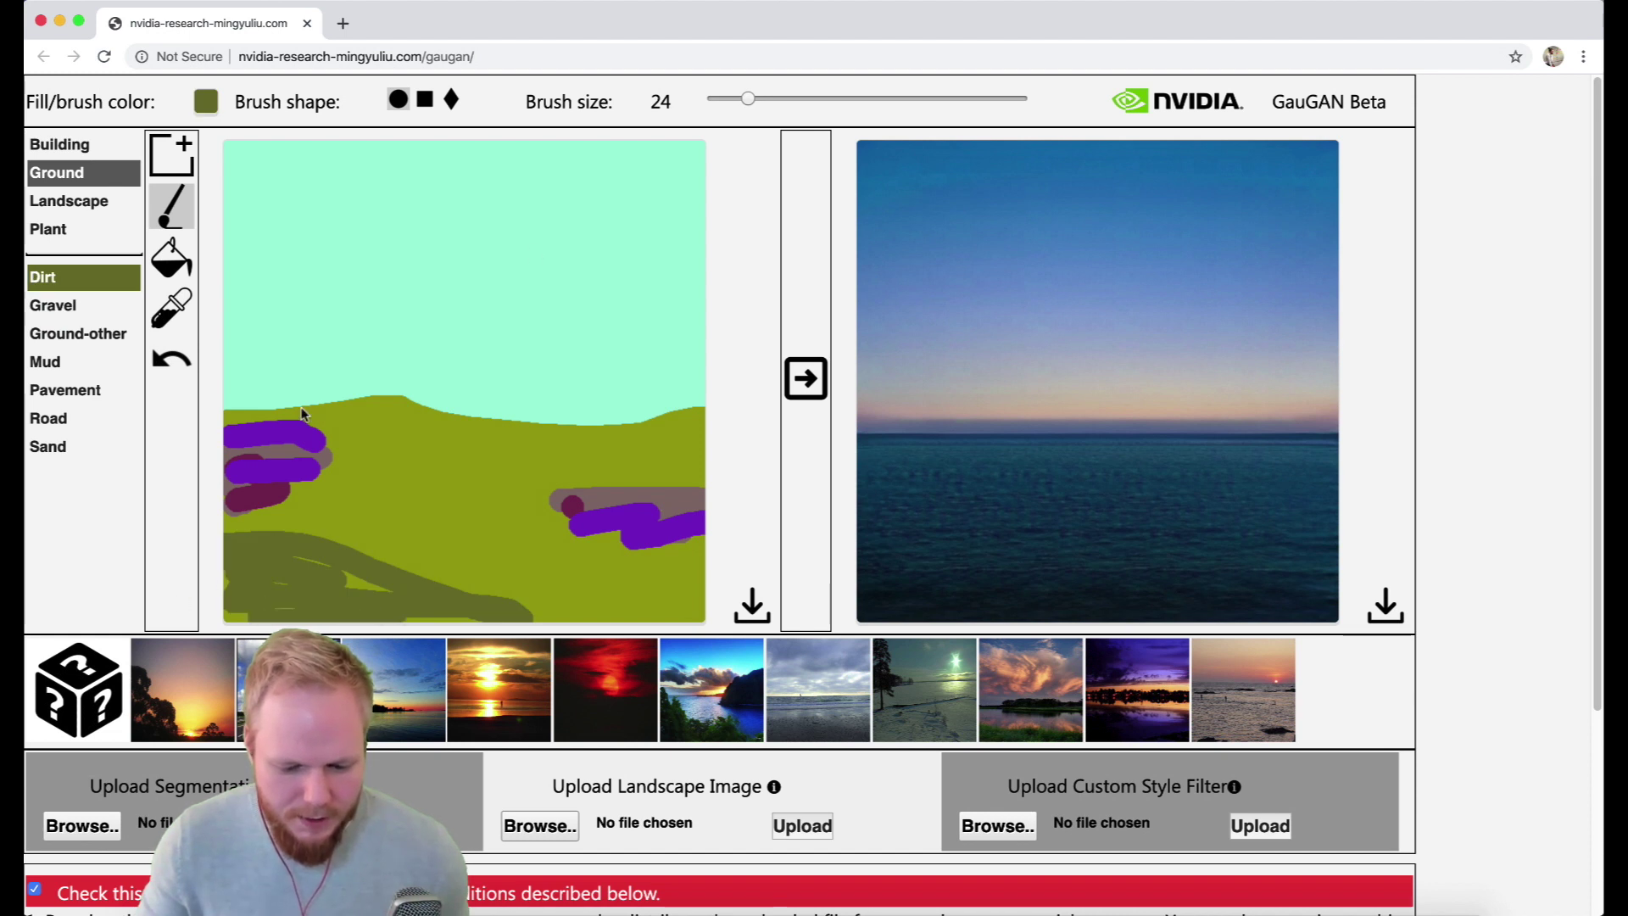
Step: Paint Flower strips along the horizon, middle, right side and bottom
left_click(74, 227)
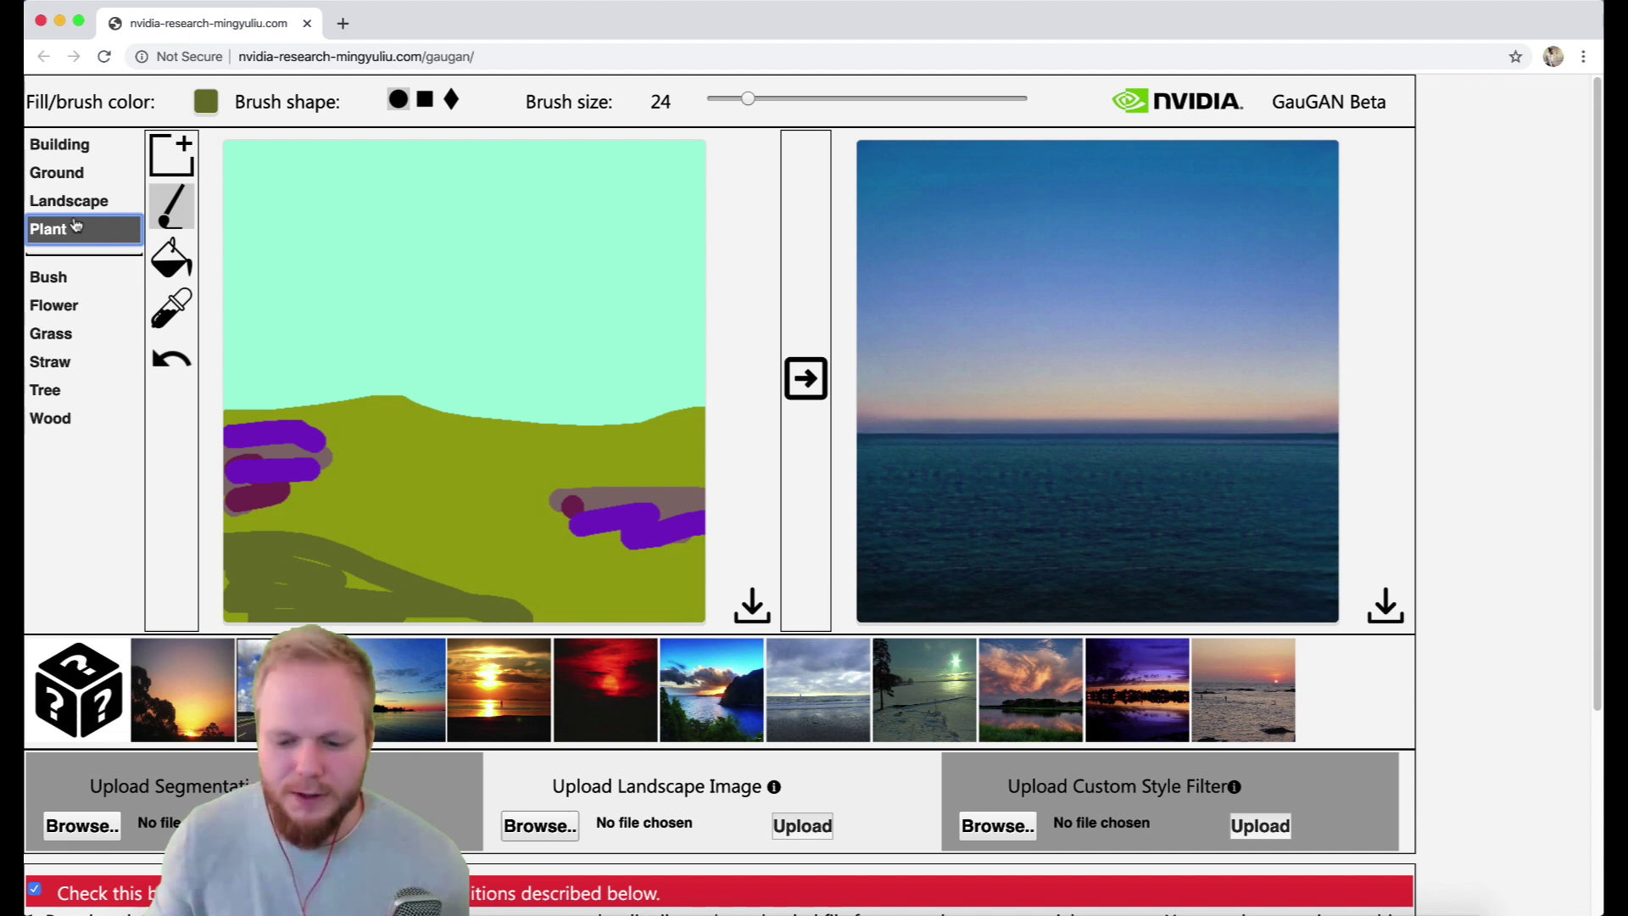
left_click(59, 305)
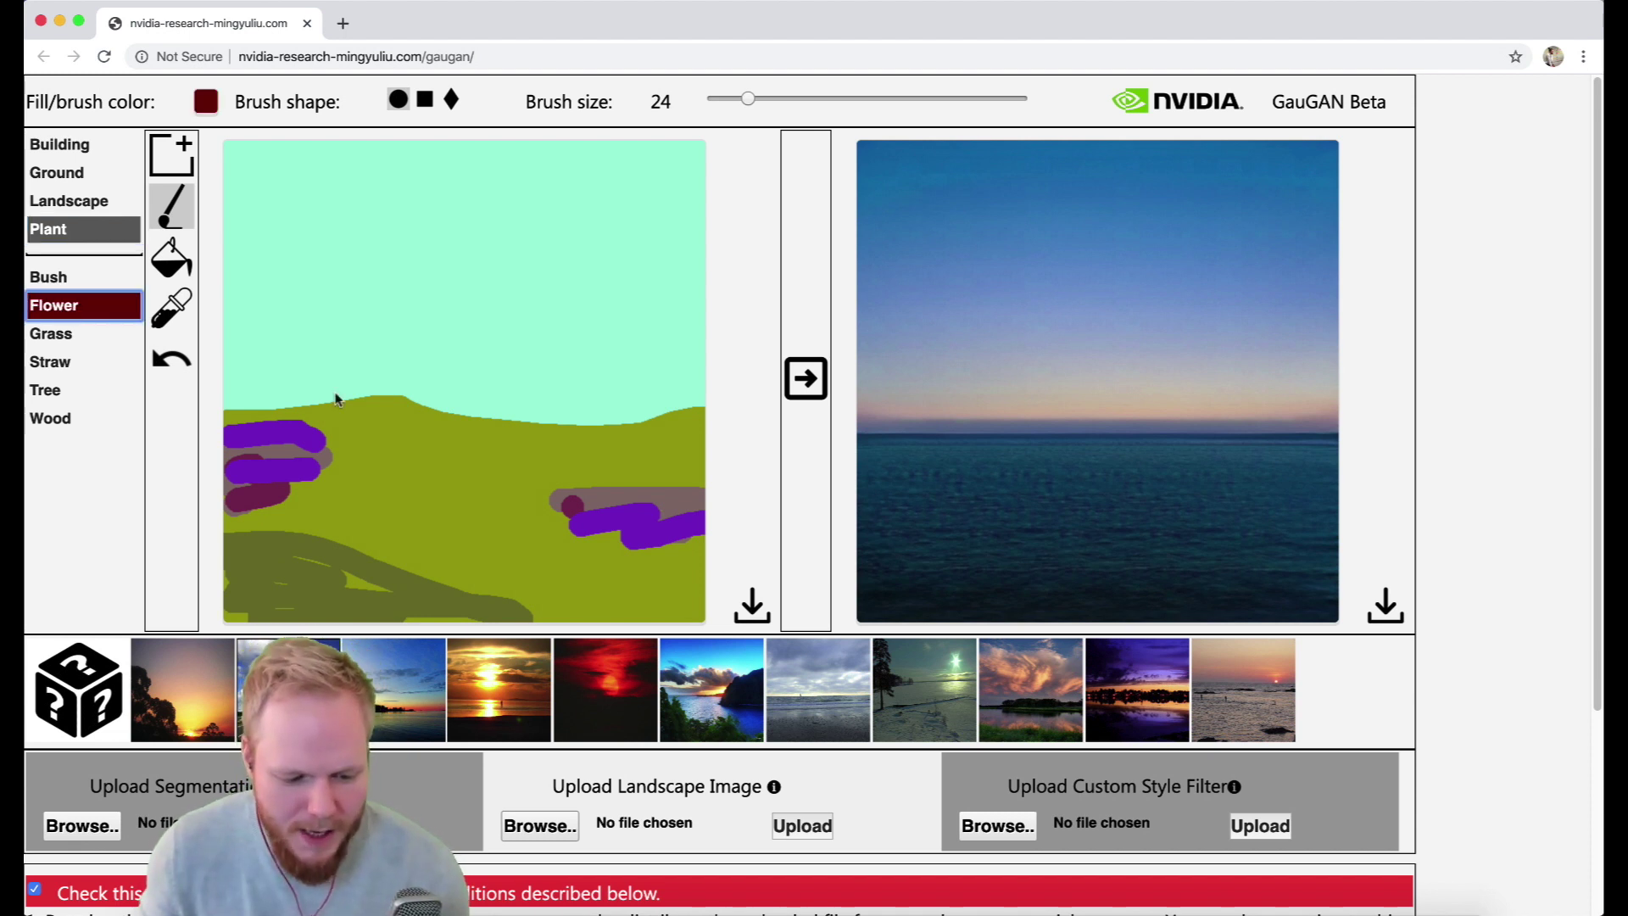
left_click_drag(229, 417, 458, 421)
left_click_drag(355, 525, 674, 513)
left_click_drag(561, 570, 701, 568)
left_click_drag(468, 604, 626, 612)
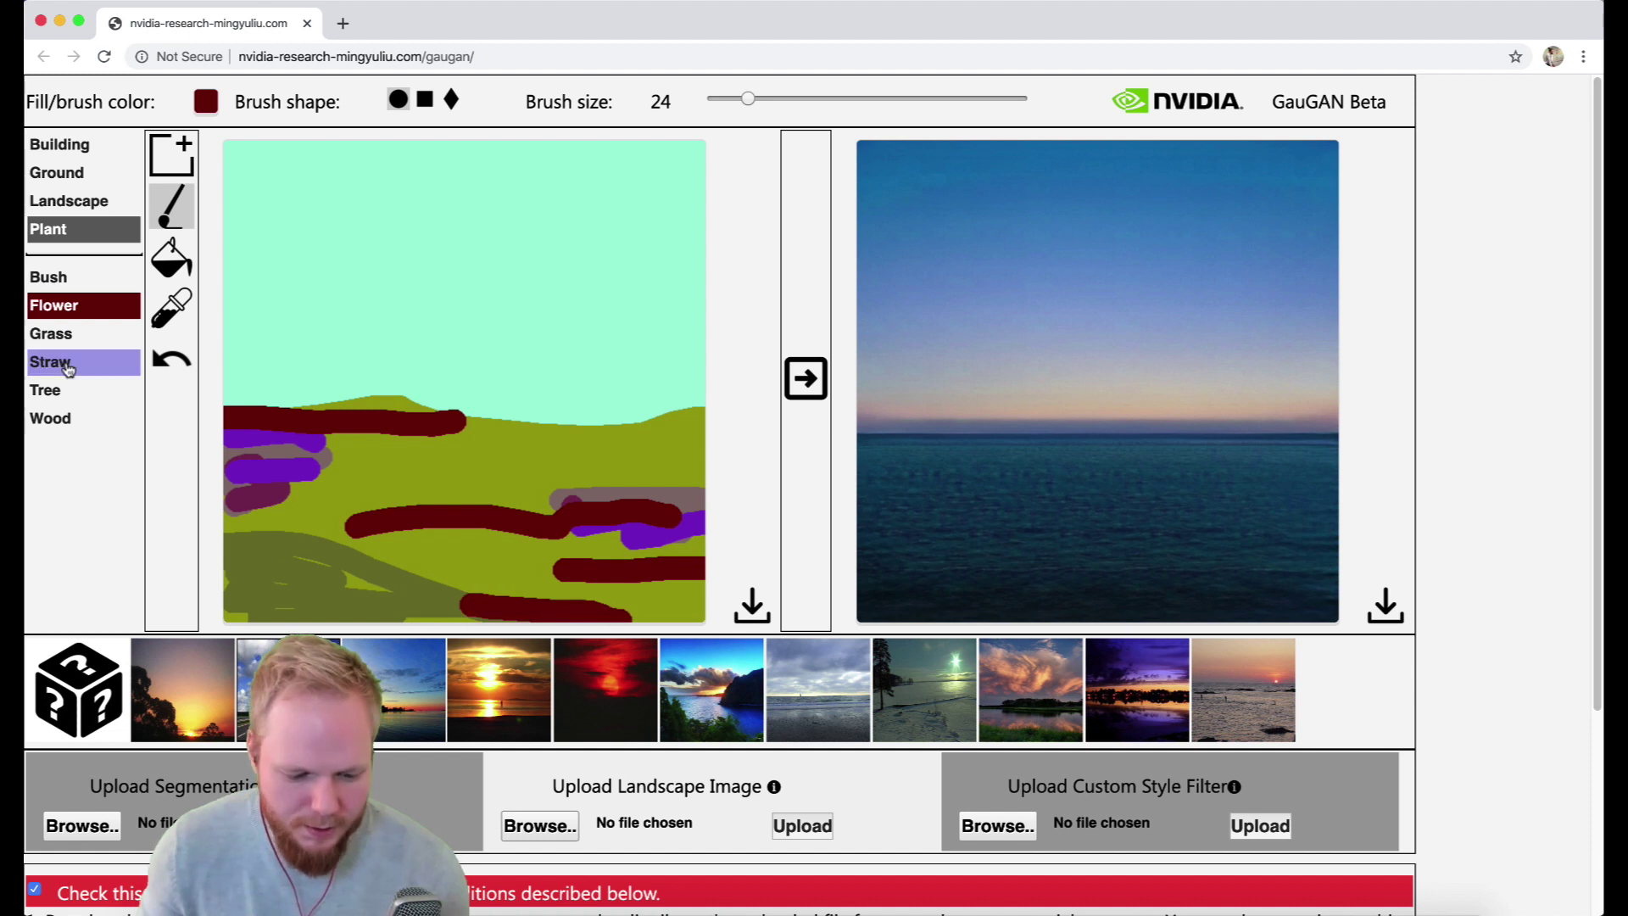
Step: Paint Grass along the horizon and middle, then generate the field landscape
left_click(59, 333)
left_click_drag(227, 413, 648, 418)
left_click_drag(446, 509, 702, 474)
left_click_drag(490, 529, 701, 556)
left_click_drag(537, 535, 644, 498)
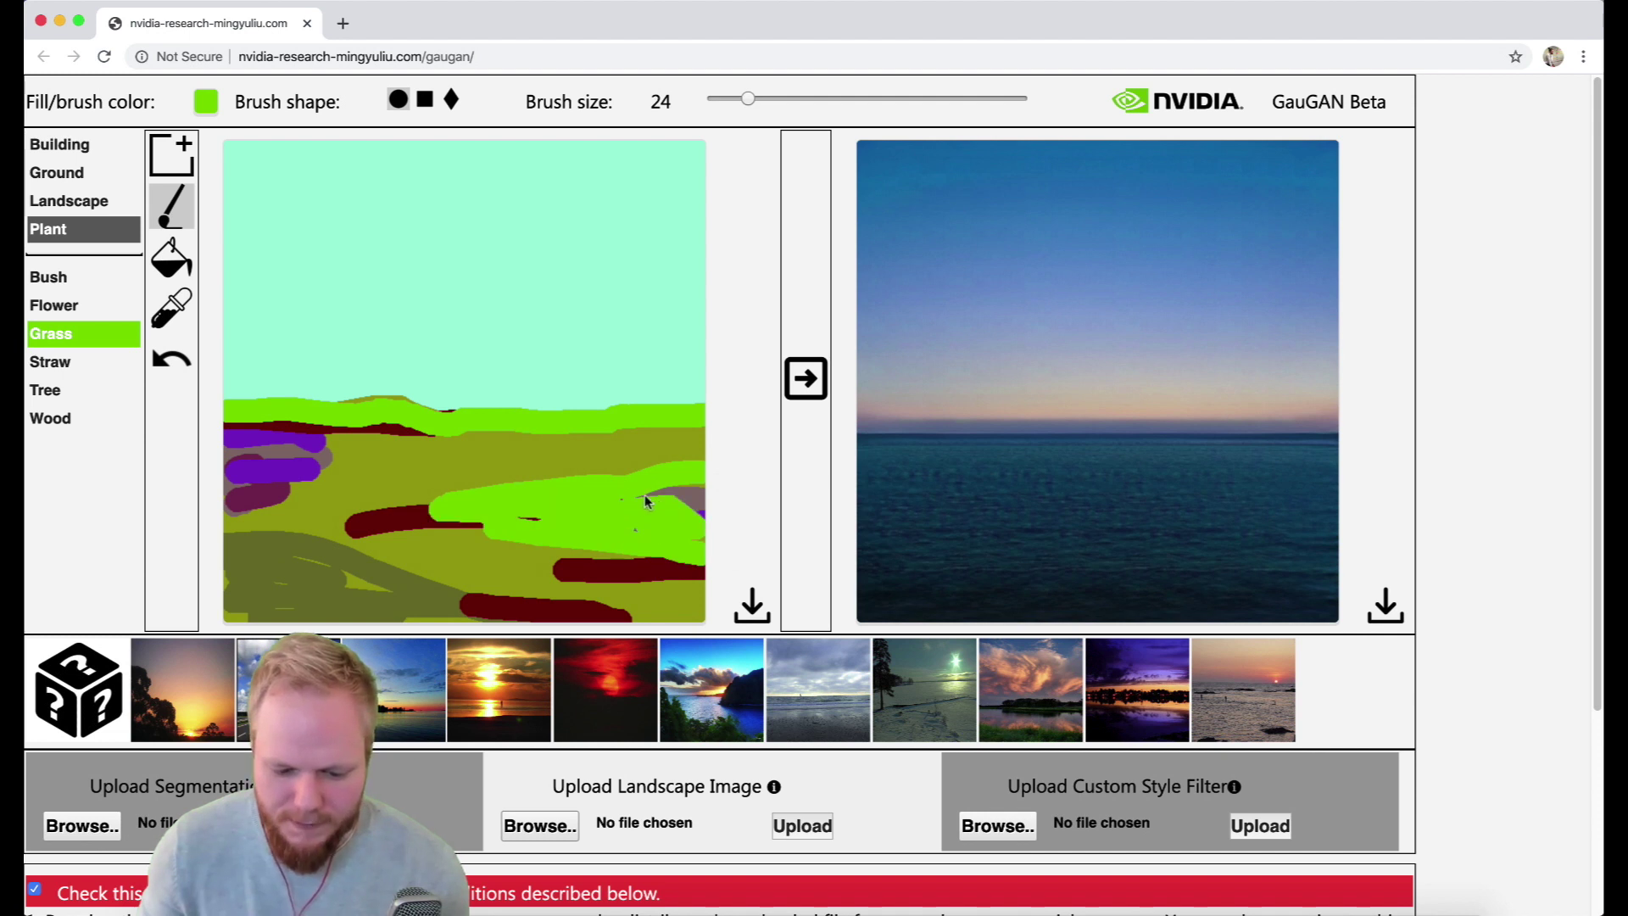
left_click(820, 385)
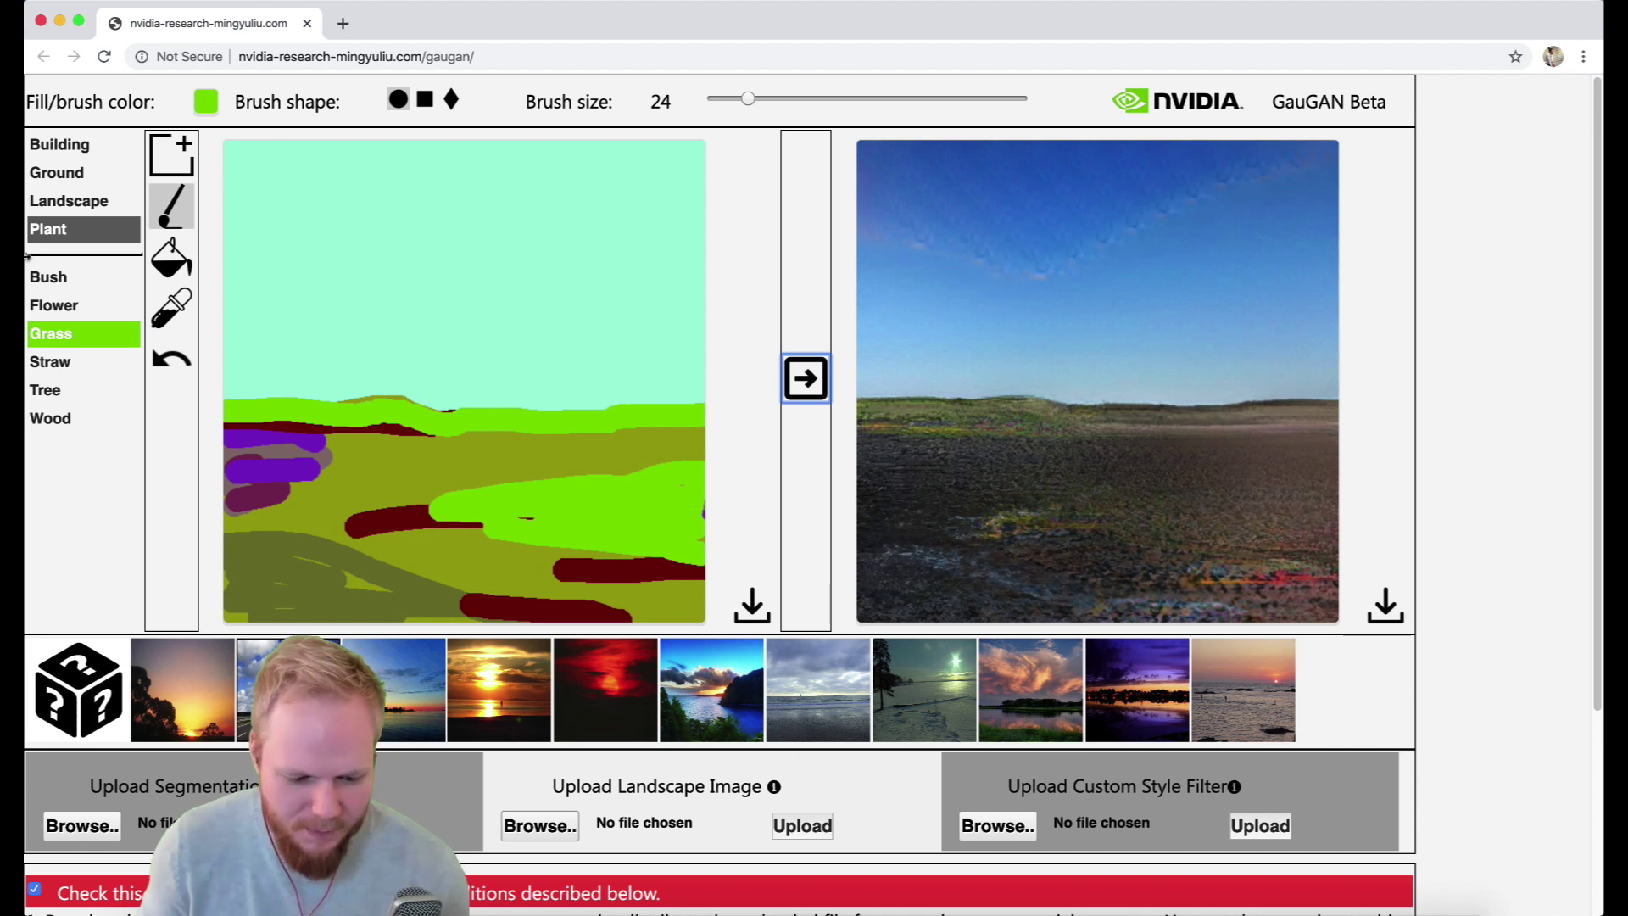
Step: Paint Fog over the lower half of the field map from the Landscape labels
left_click(63, 201)
left_click(57, 173)
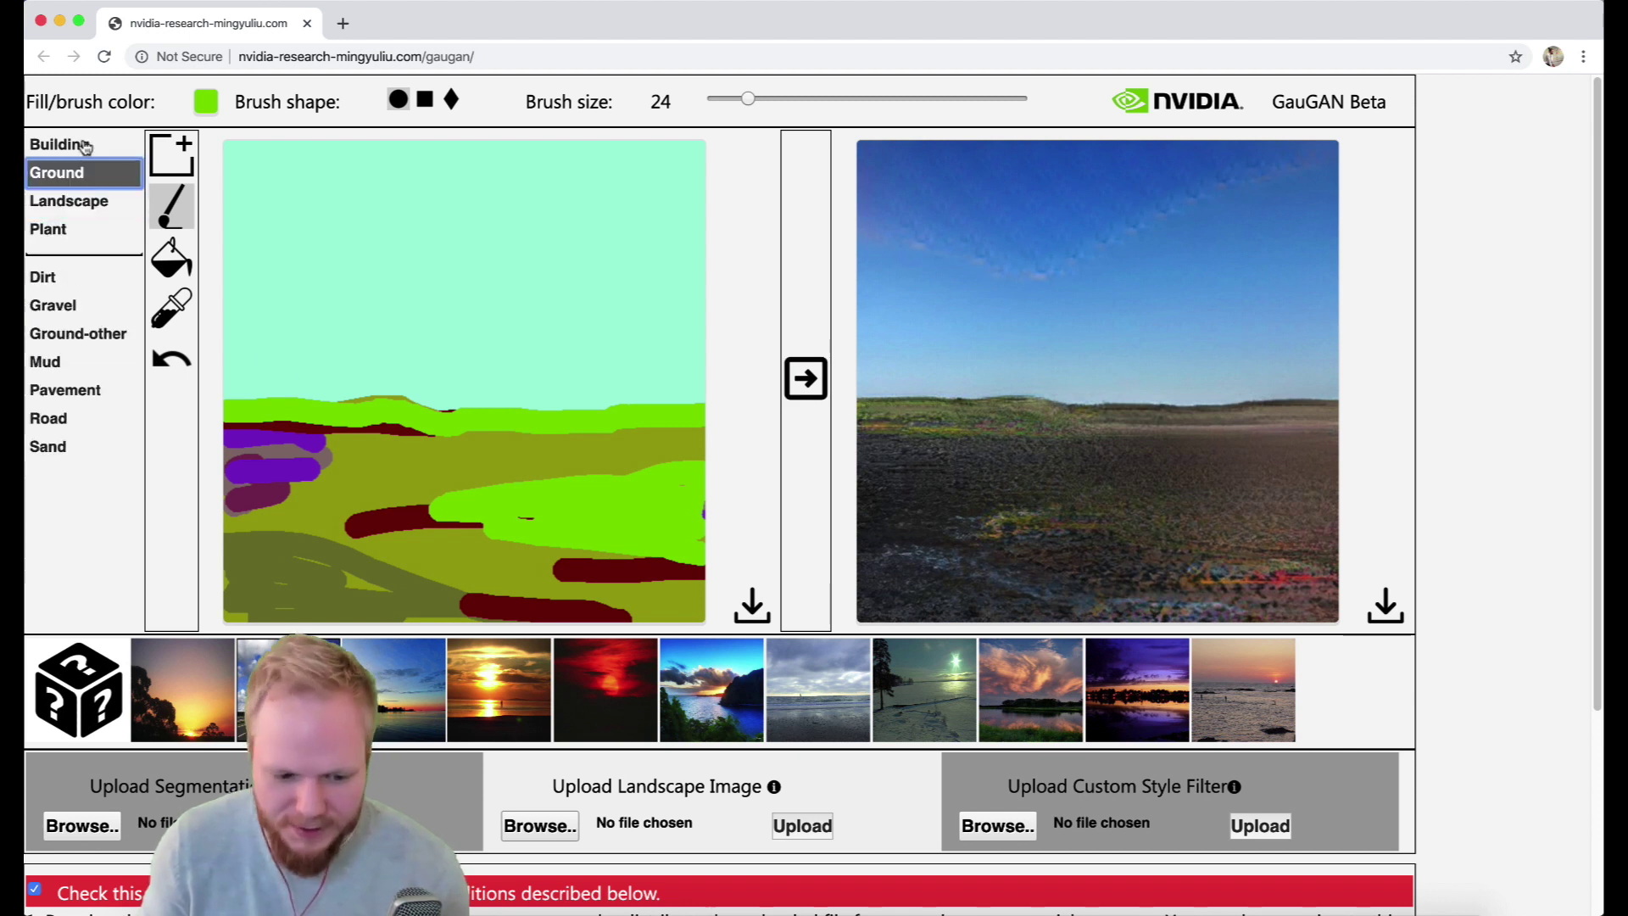
left_click(60, 230)
left_click(70, 201)
left_click(56, 277)
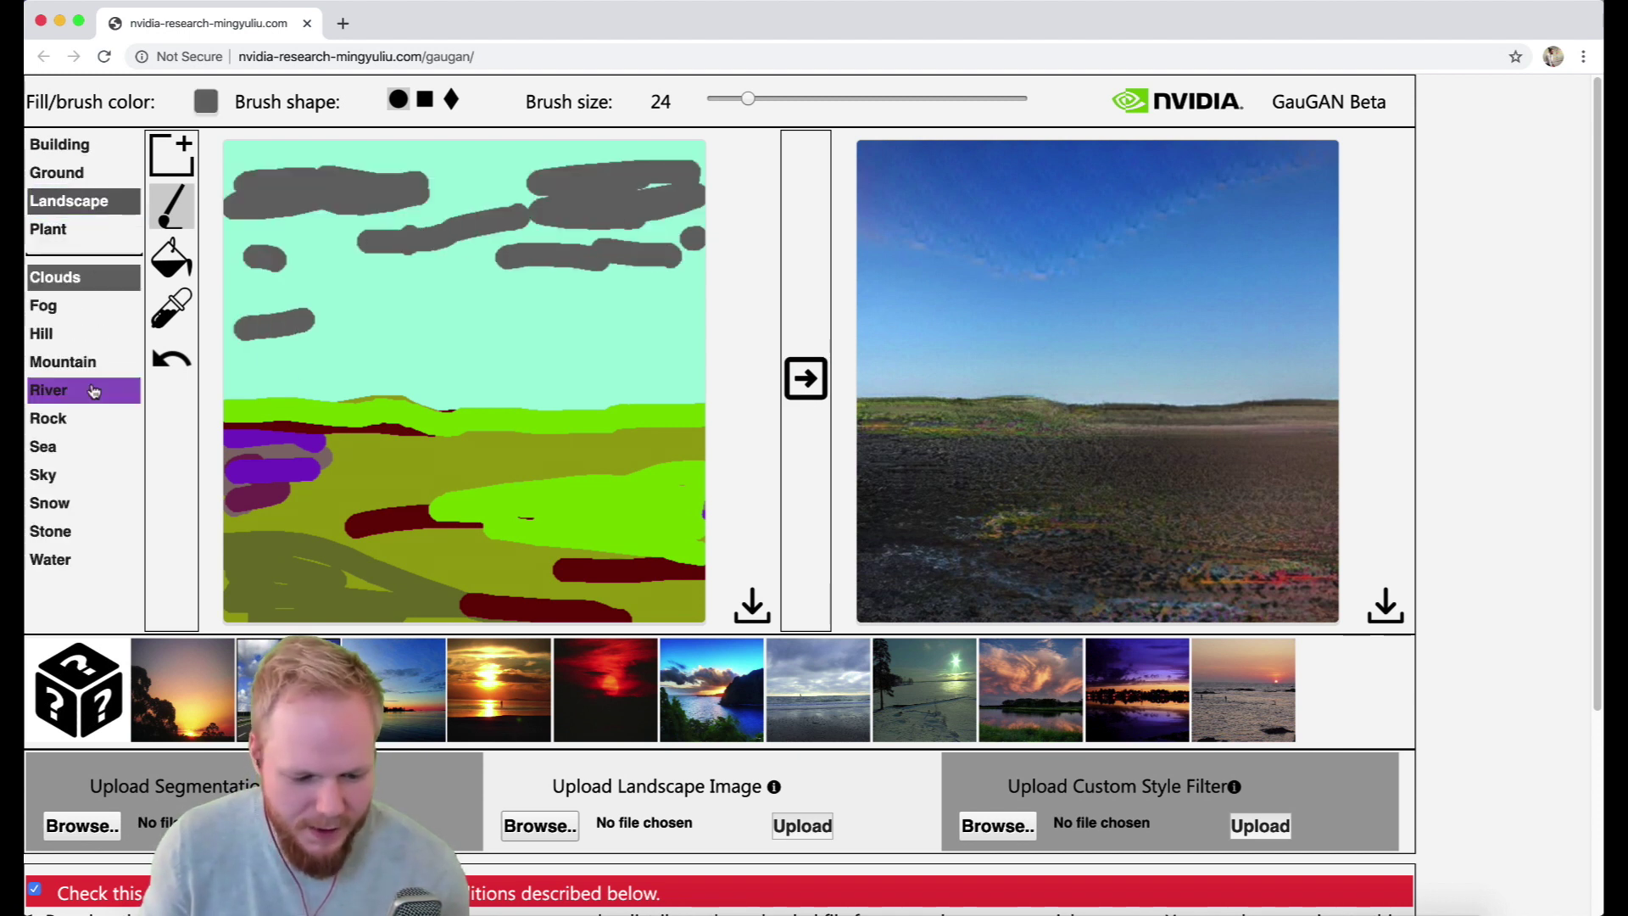
left_click(43, 305)
left_click_drag(246, 449, 687, 475)
Step: Generate the foggy scene and capture a Cmd+Shift+4 screenshot of the page area
left_click(806, 379)
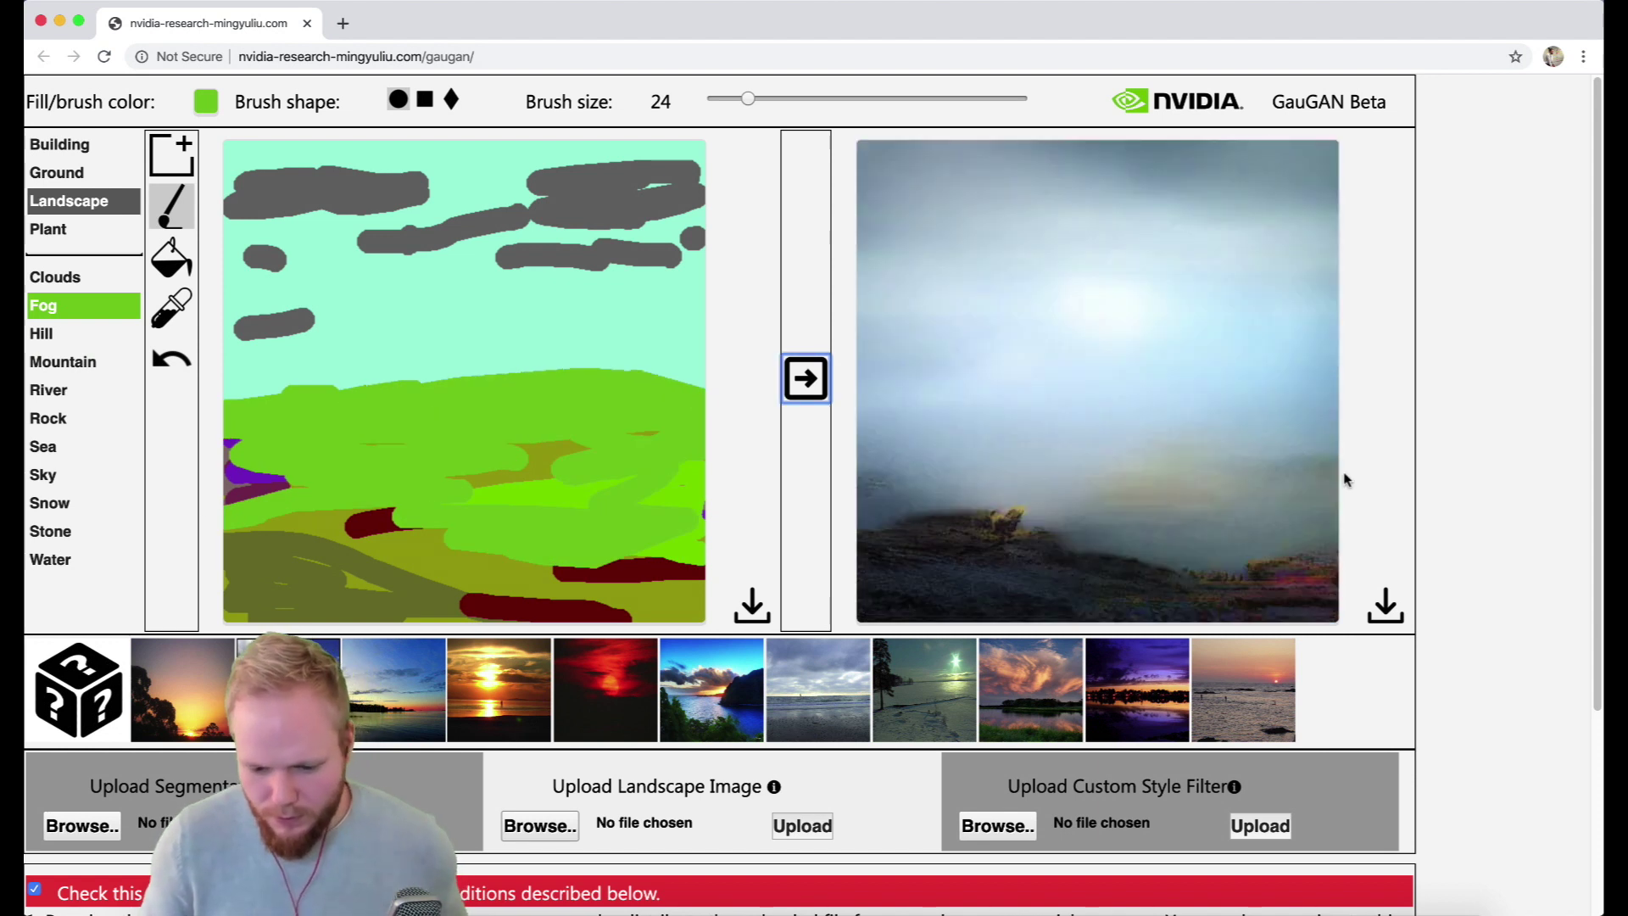
key("super+shift+4")
left_click_drag(65, 110, 1479, 666)
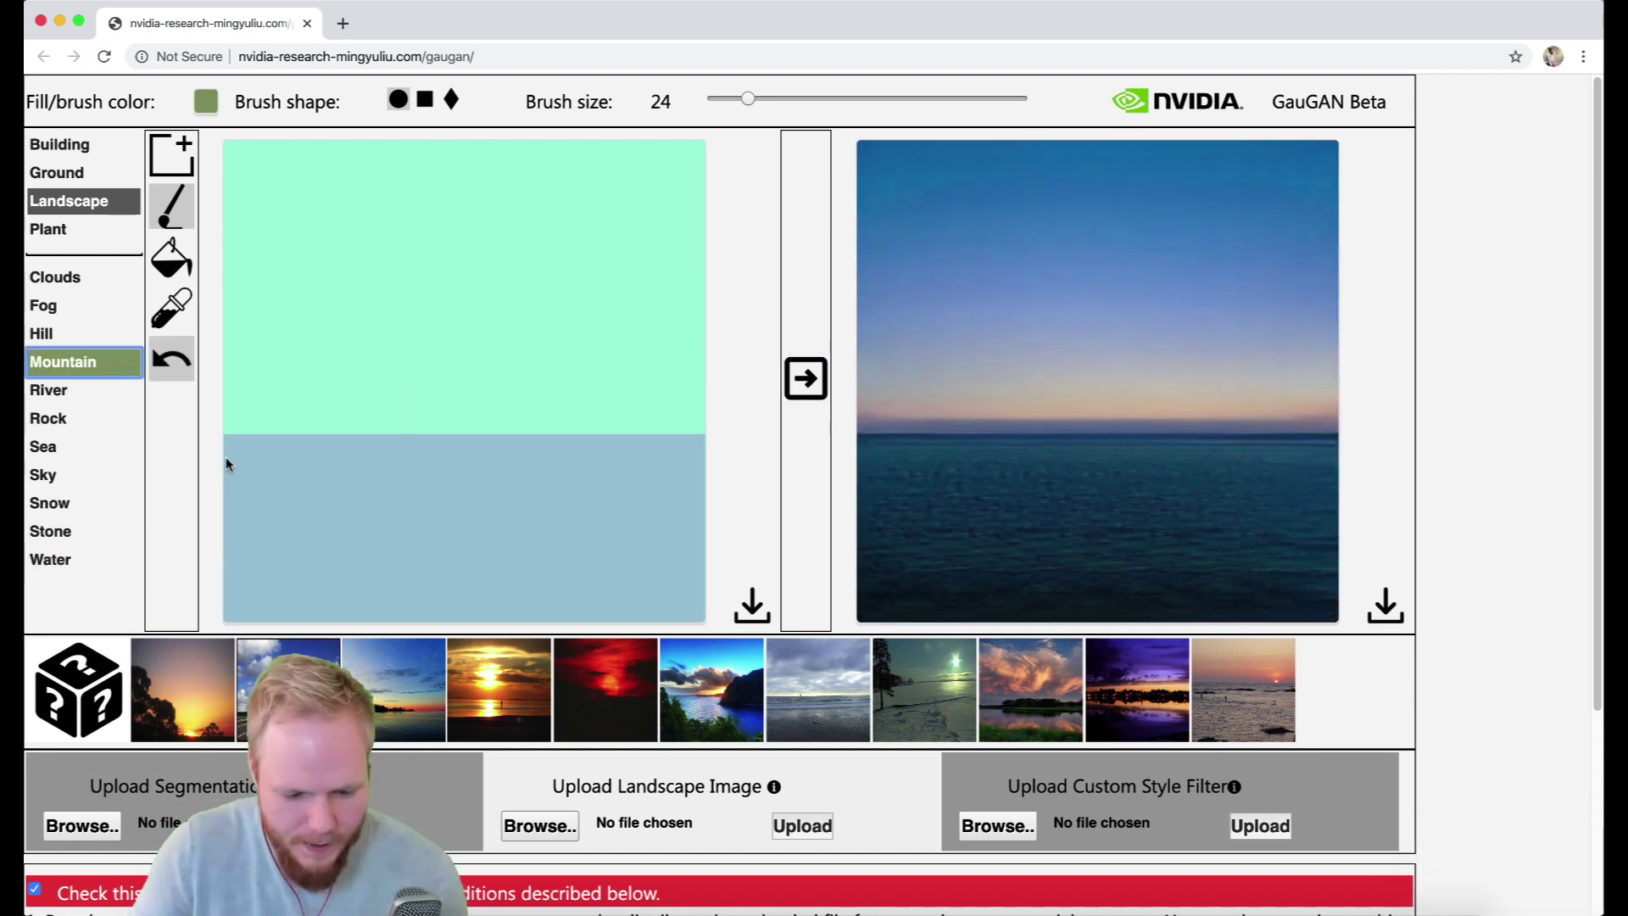
Step: Paint a zigzag mountain range topped with snow and generate the snowy mountain scene
mouse_move(225, 461)
left_mouse_down()
mouse_move(306, 371)
mouse_move(374, 414)
mouse_move(438, 377)
mouse_move(580, 405)
mouse_move(682, 365)
mouse_move(745, 423)
mouse_move(595, 480)
mouse_move(244, 492)
mouse_move(342, 390)
mouse_move(250, 470)
mouse_move(303, 383)
mouse_move(231, 464)
left_mouse_up()
left_click_drag(323, 431, 705, 466)
left_click(49, 502)
mouse_move(246, 399)
left_mouse_down()
mouse_move(283, 367)
mouse_move(517, 479)
left_mouse_up()
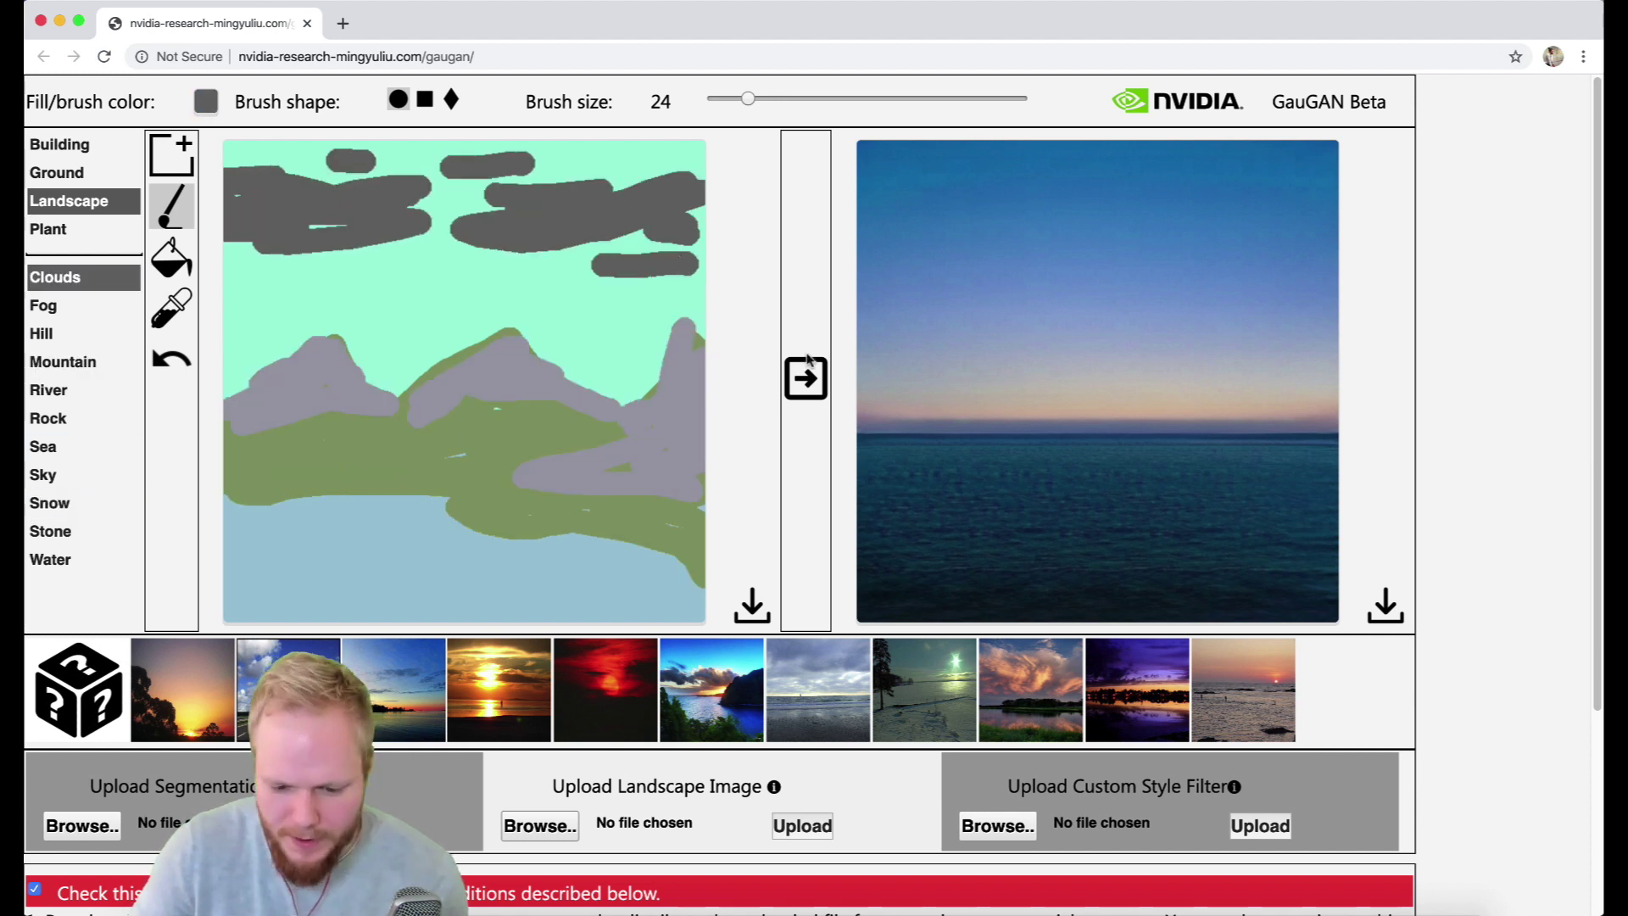
left_click(805, 378)
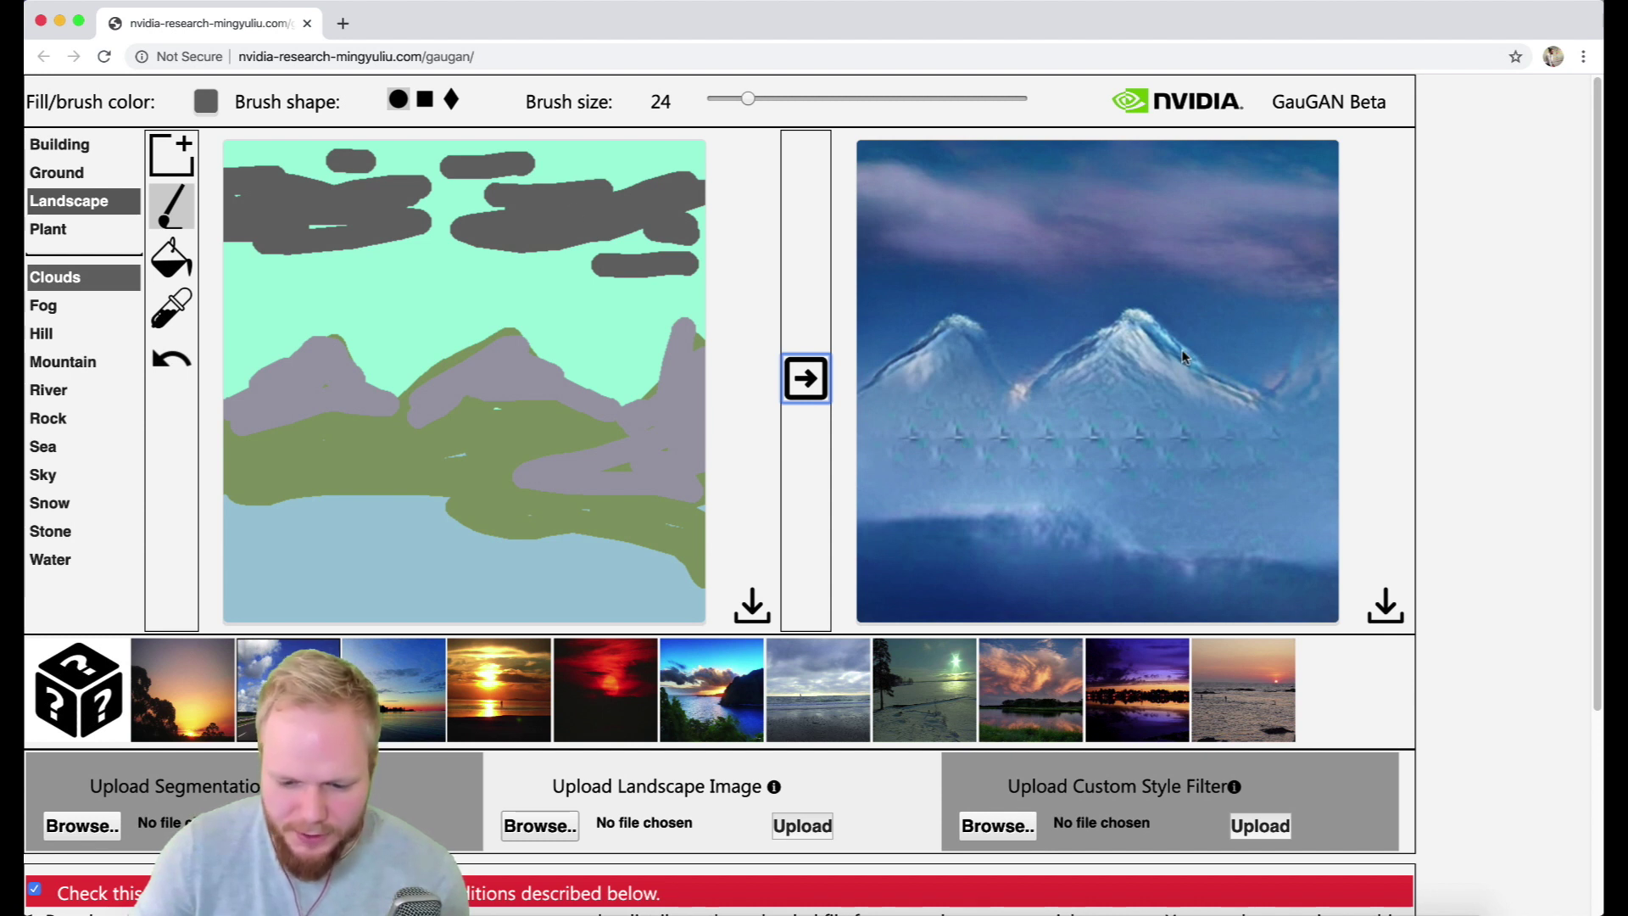
Step: Brush Rock bands across the mountain slopes and regenerate the scene
left_click(51, 418)
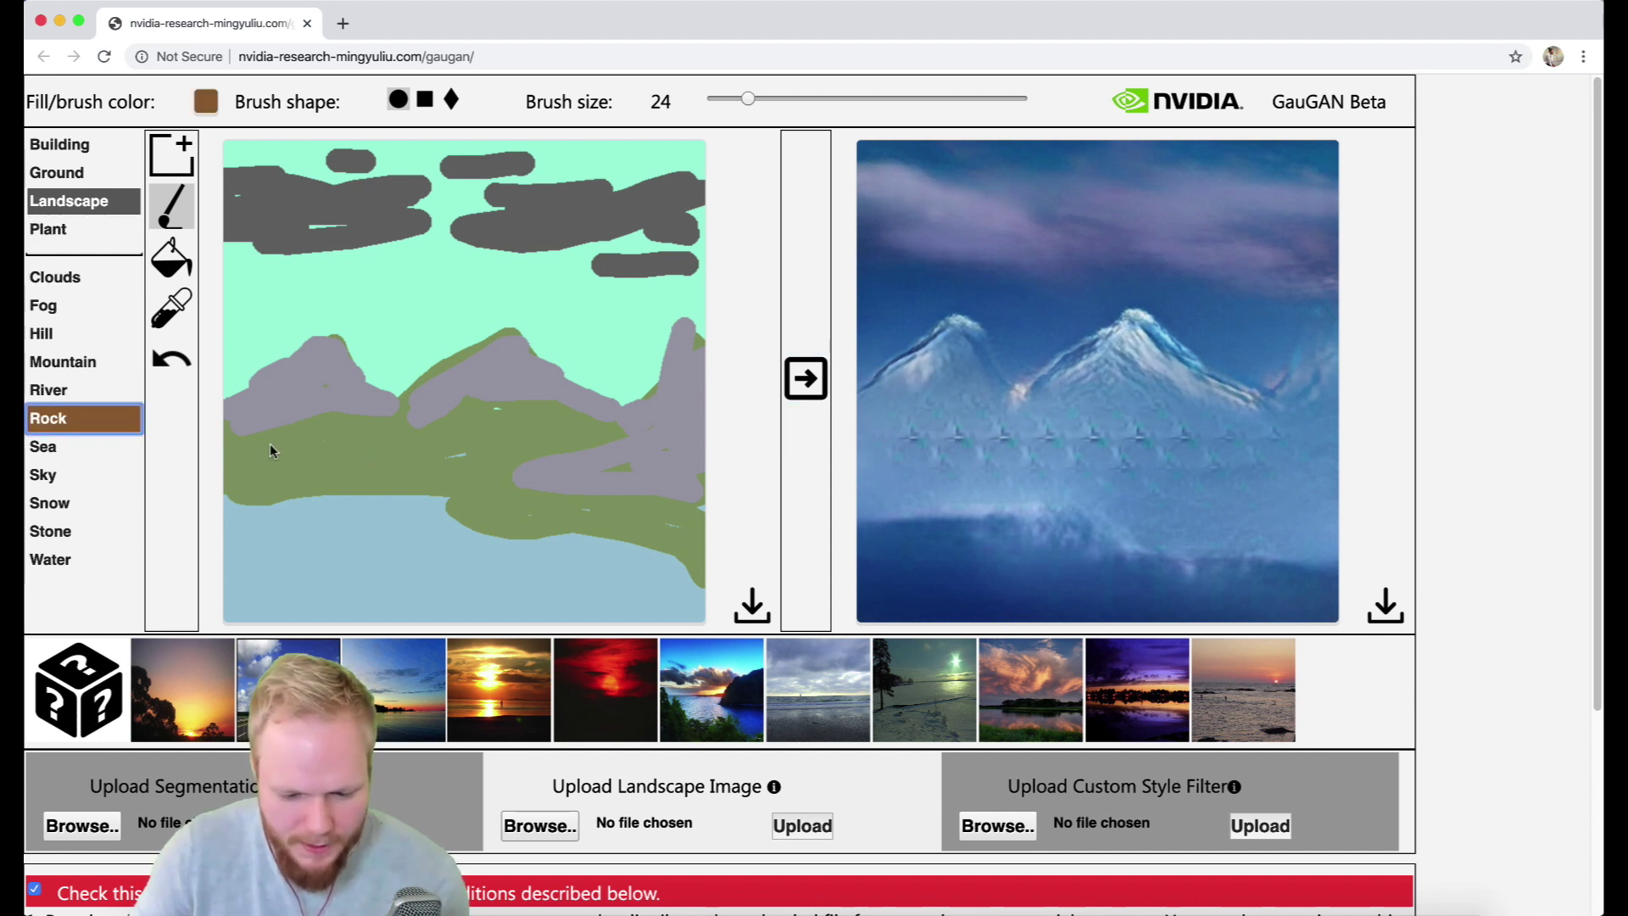
mouse_move(238, 445)
left_mouse_down()
mouse_move(268, 424)
mouse_move(238, 445)
mouse_move(334, 398)
mouse_move(443, 418)
mouse_move(317, 477)
mouse_move(667, 413)
mouse_move(725, 446)
mouse_move(446, 459)
left_mouse_up()
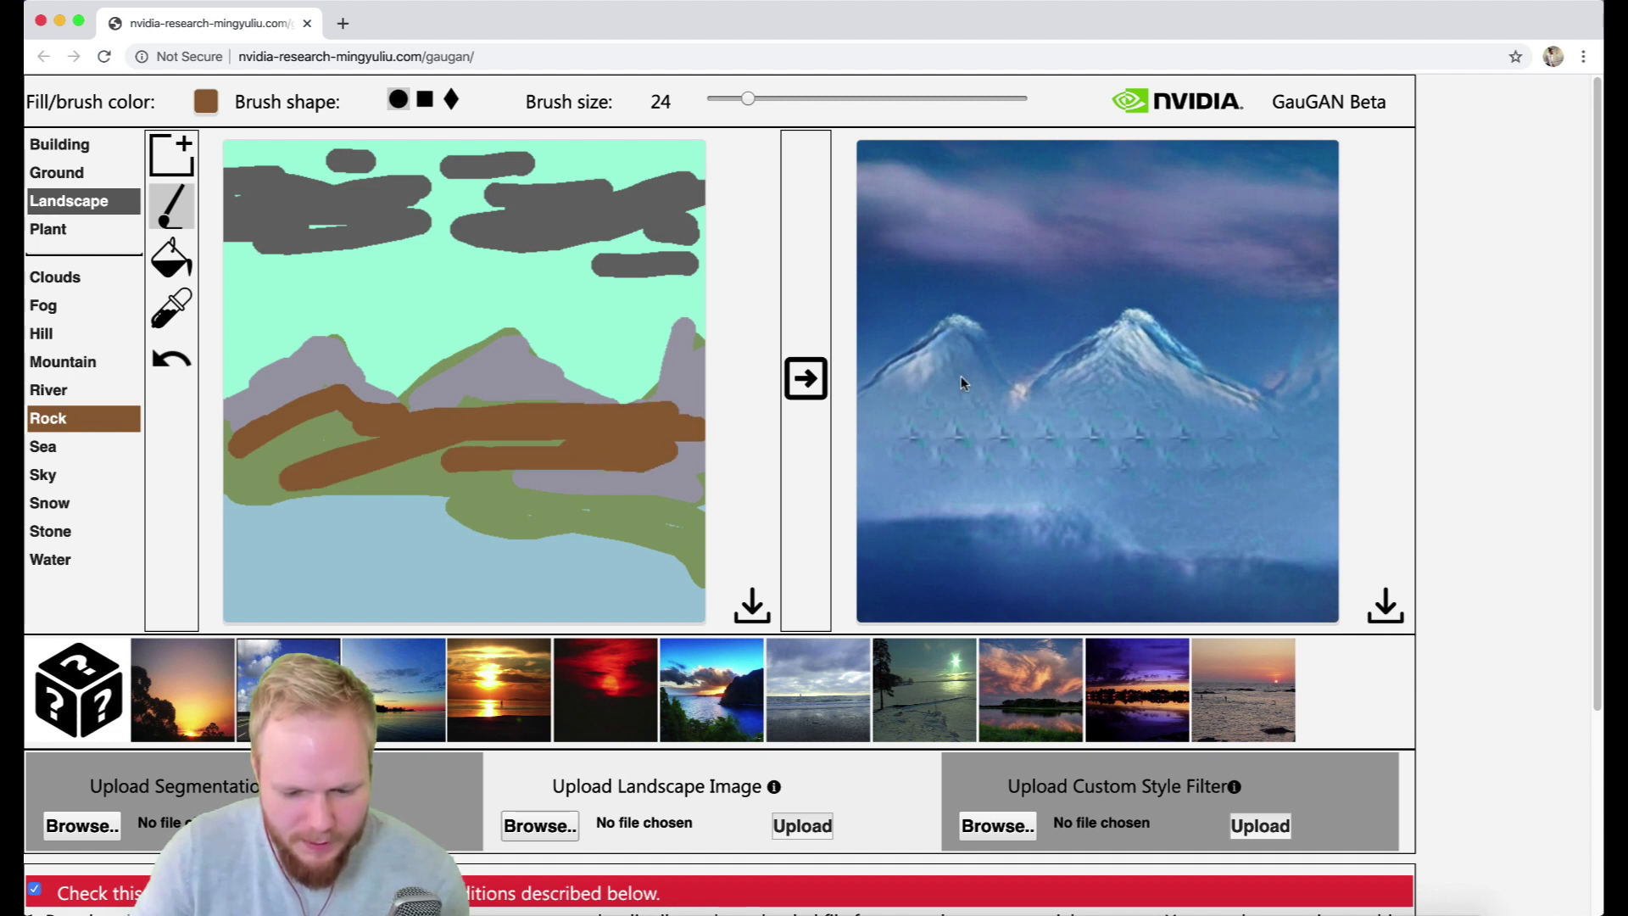
left_click(806, 386)
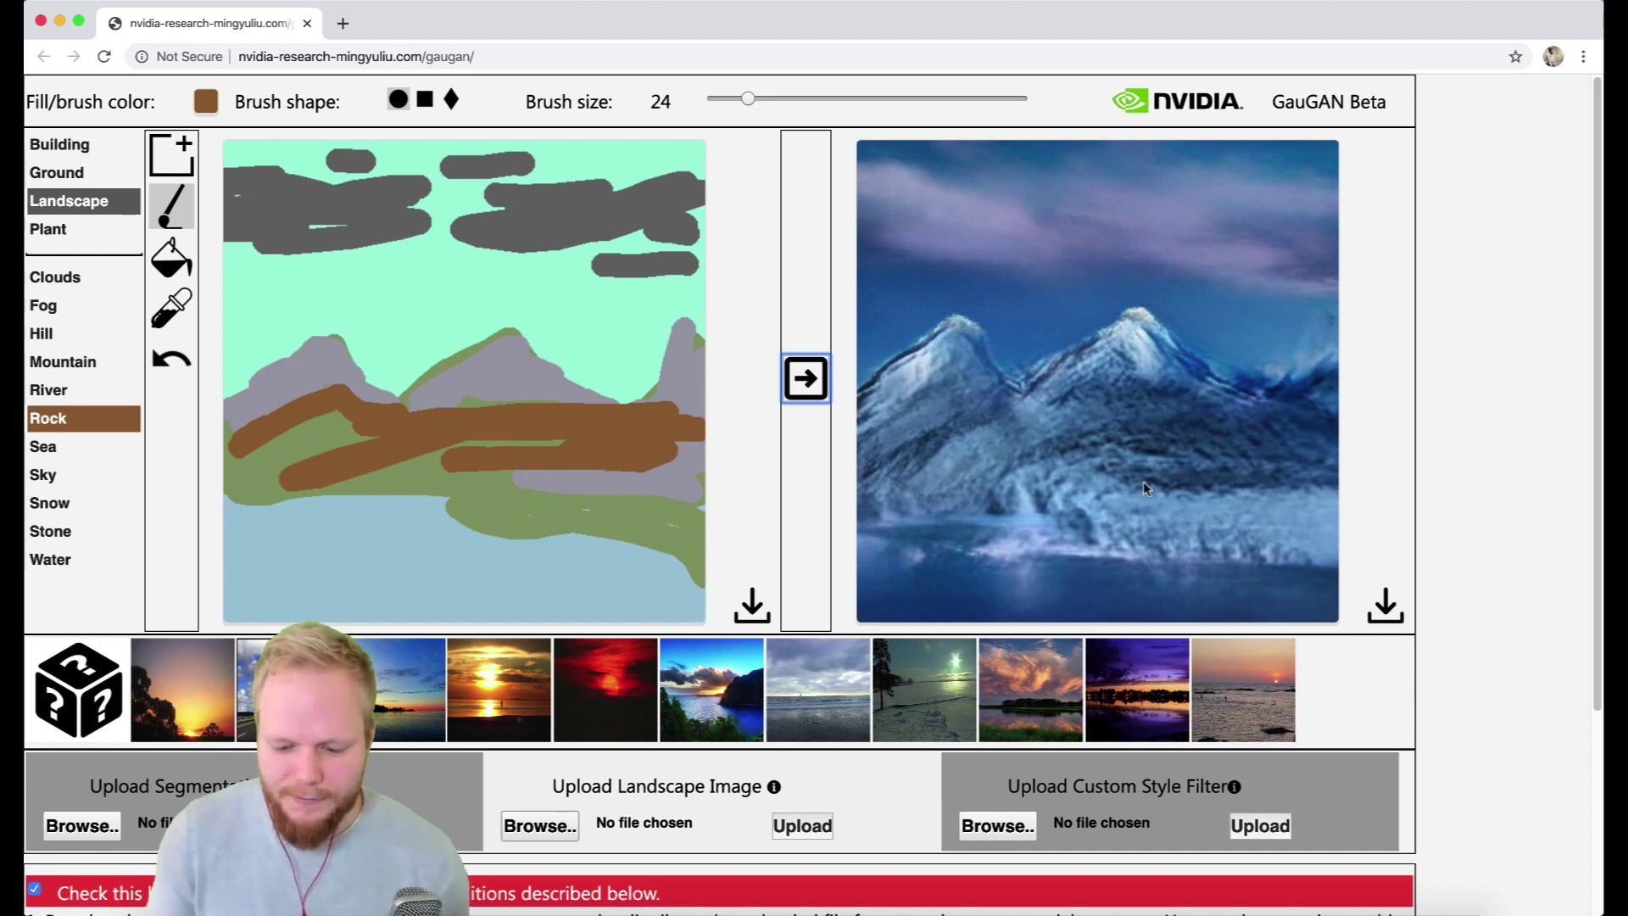
Step: Download the rugged snowy mountain image as a gaugan_output file
left_click(1385, 605)
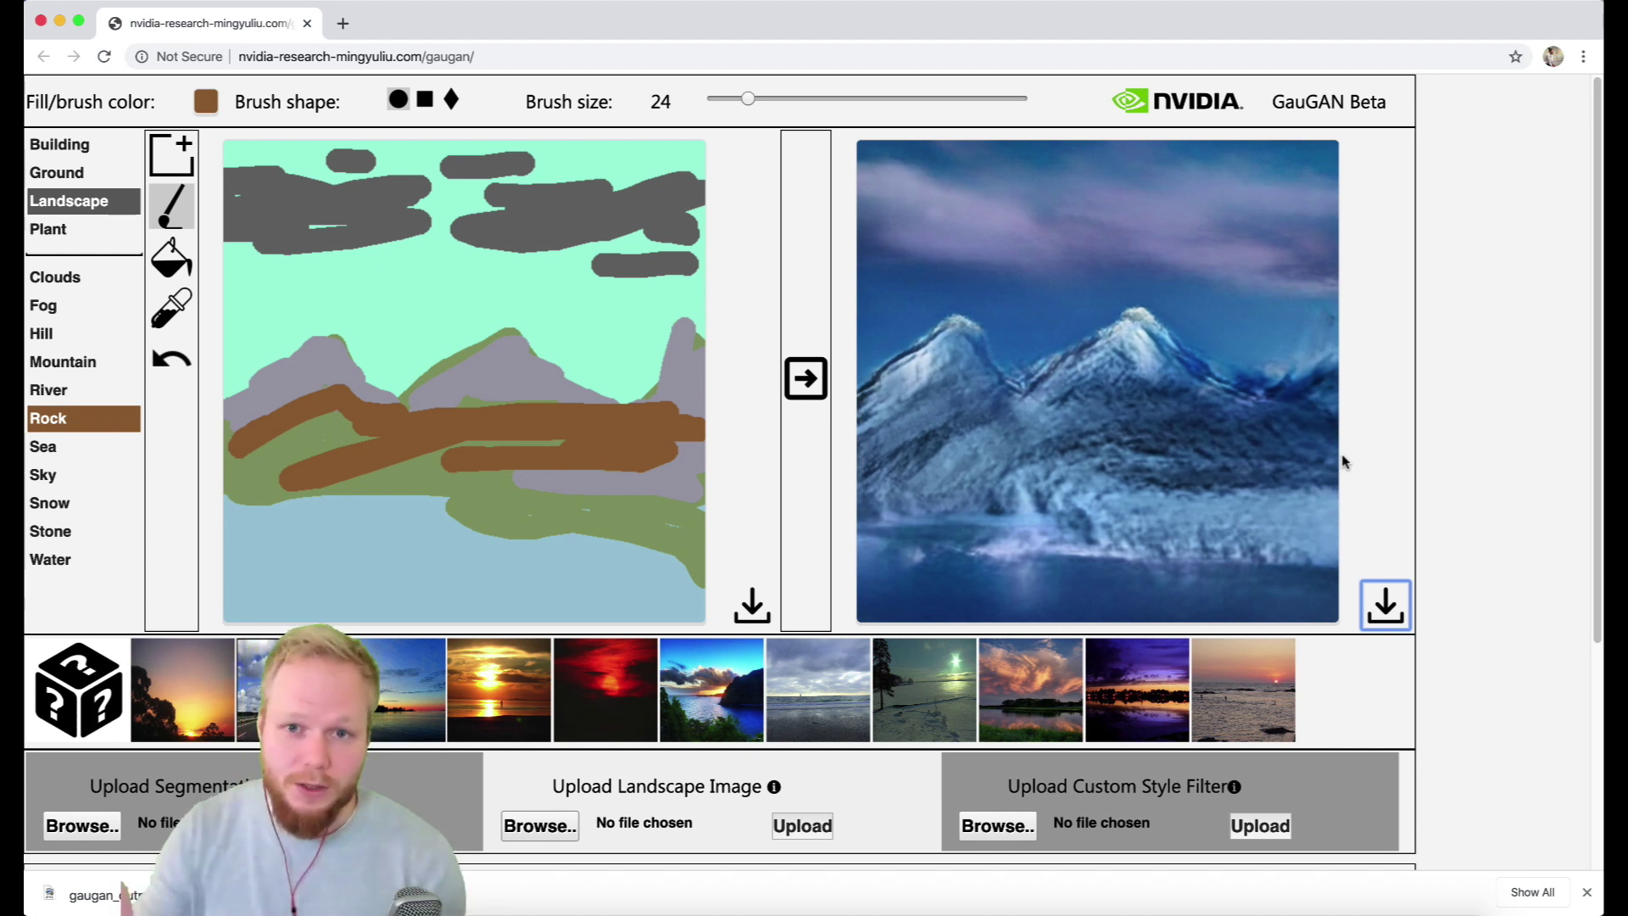
Step: Select the GauGAN site's URL in the browser address bar for sharing
key("super+l")
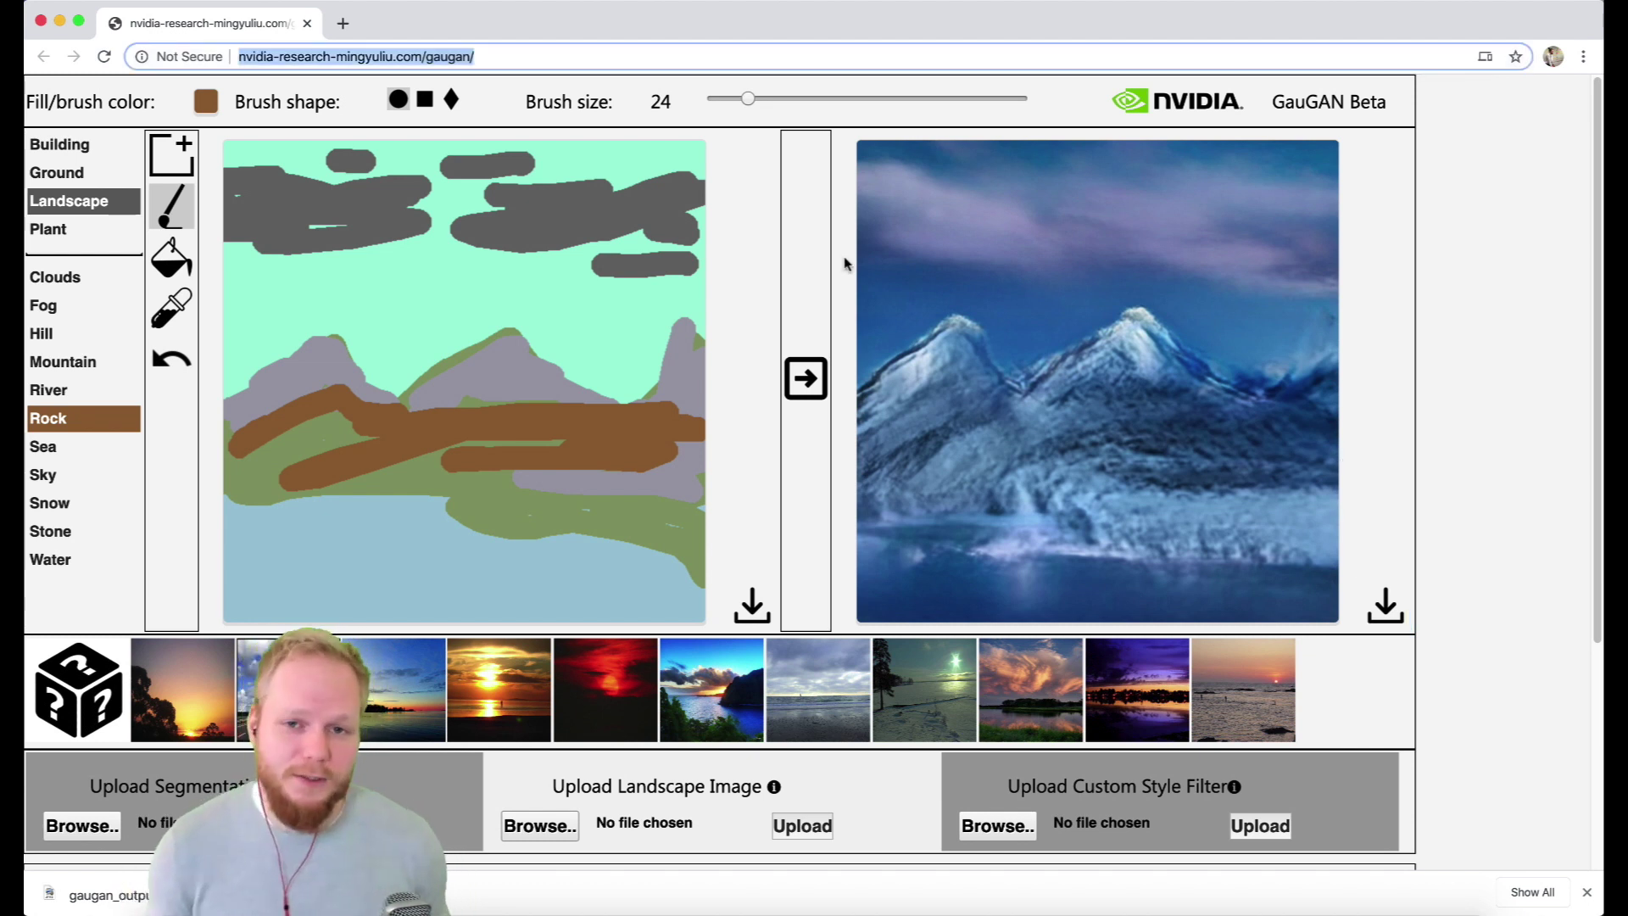